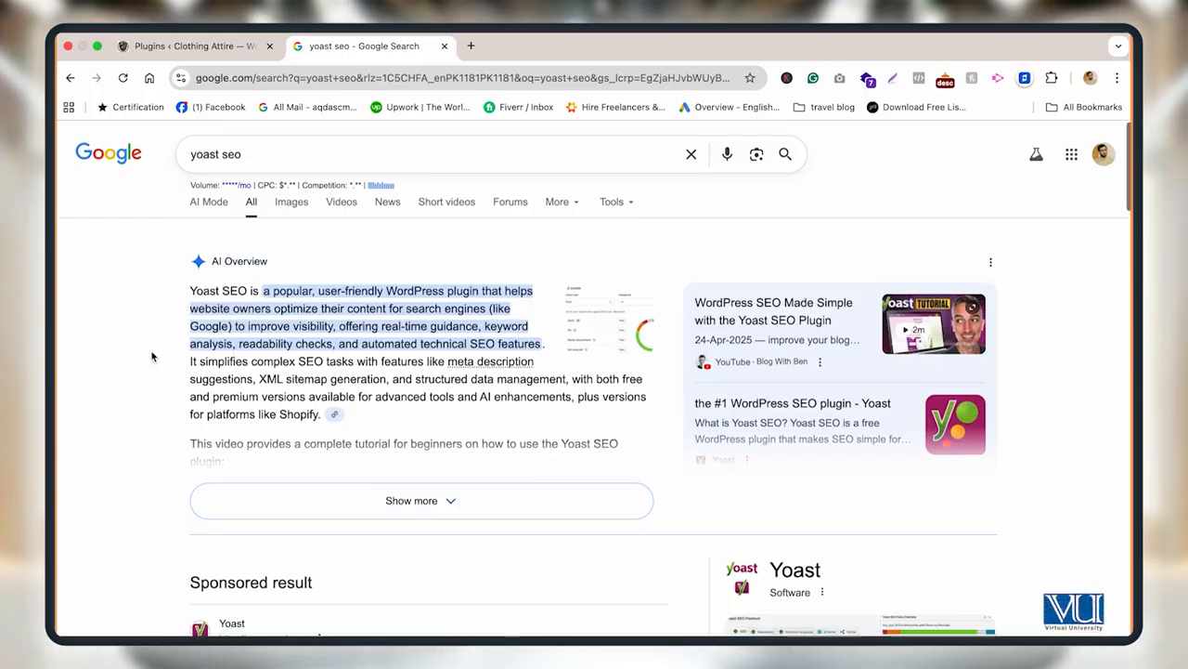
Step: Look through the Google search results for Yoast SEO, from the AI overview to the yoast.com listing
scroll(158, 357, "down", 1)
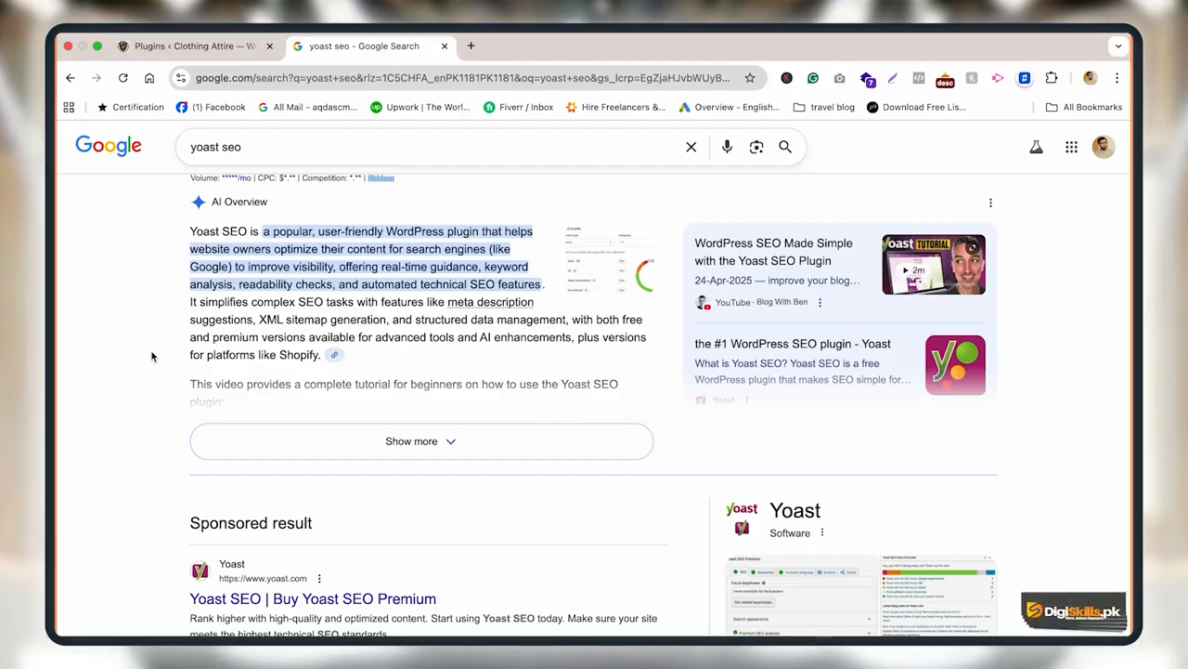
scroll(153, 356, "down", 7)
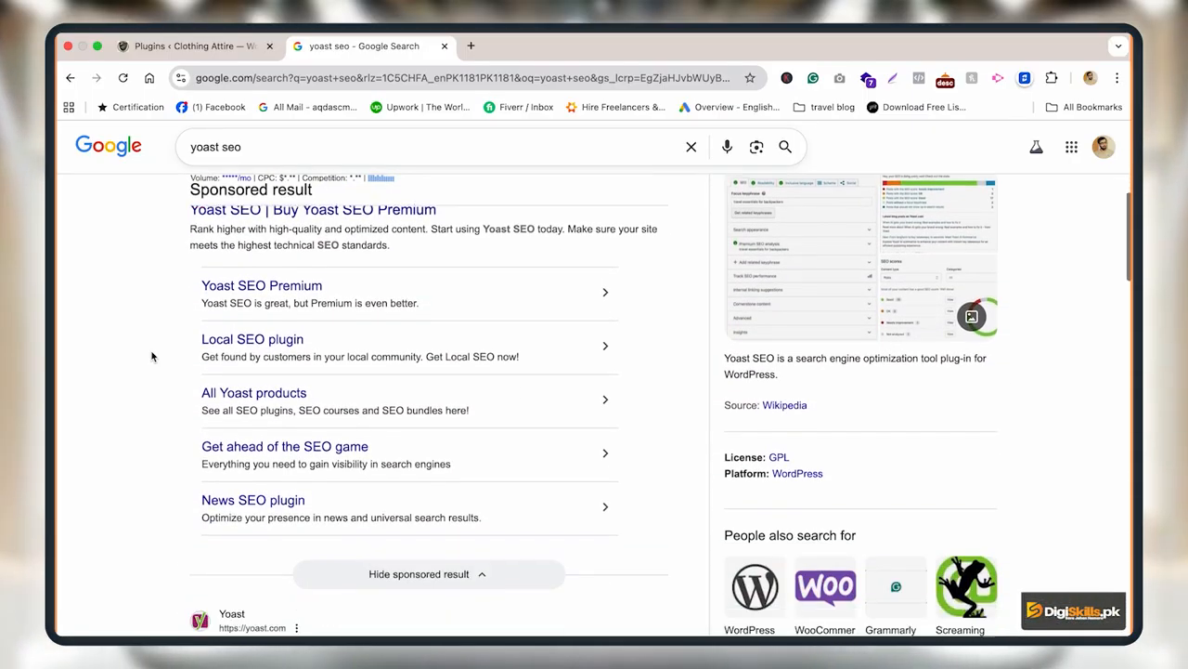
scroll(152, 356, "down", 4)
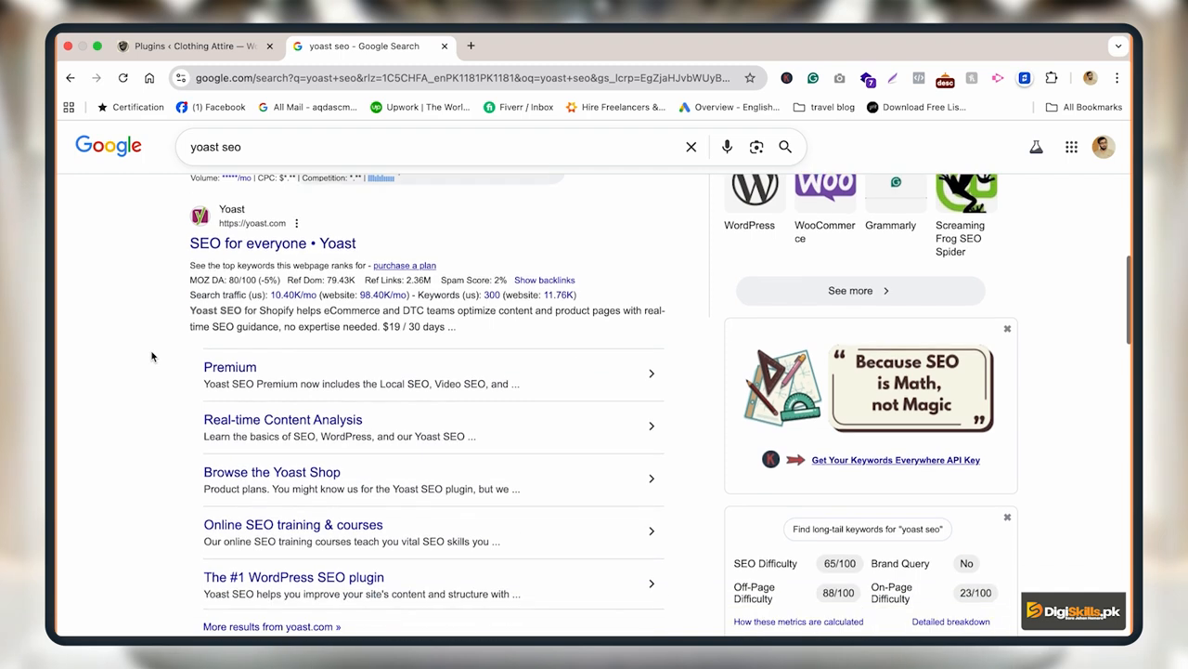
scroll(152, 355, "up", 1)
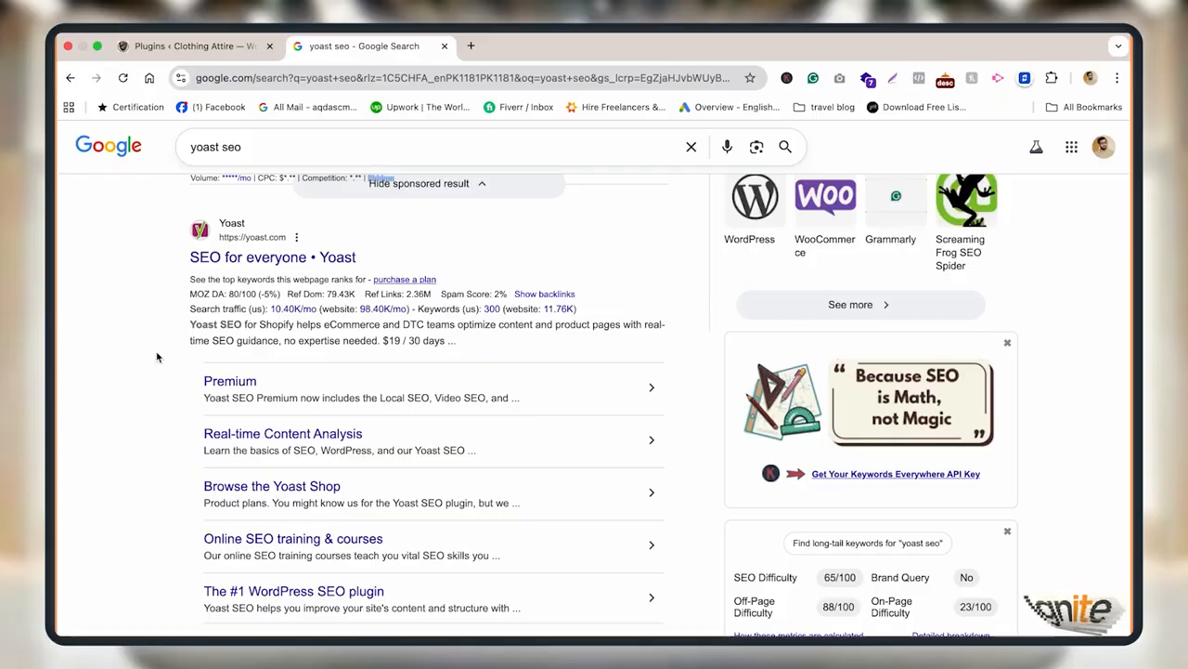
Step: Switch to the WordPress admin, go to the page for adding plugins and search for "yoast seo"
left_click(240, 53)
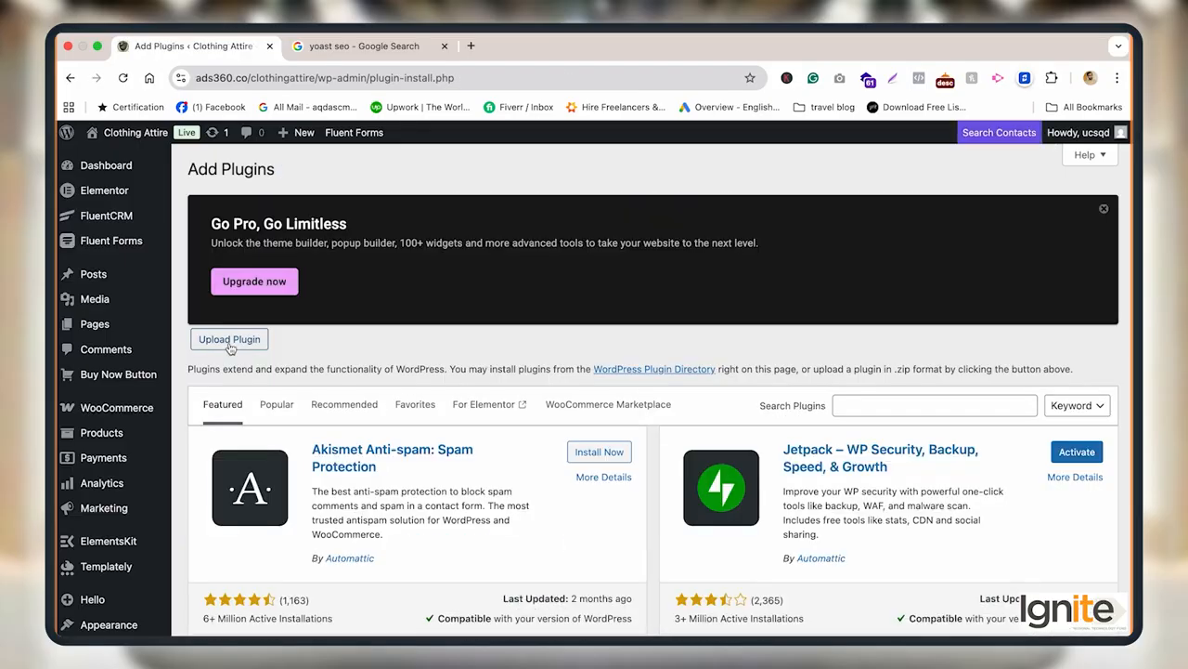
left_click(889, 401)
type("y")
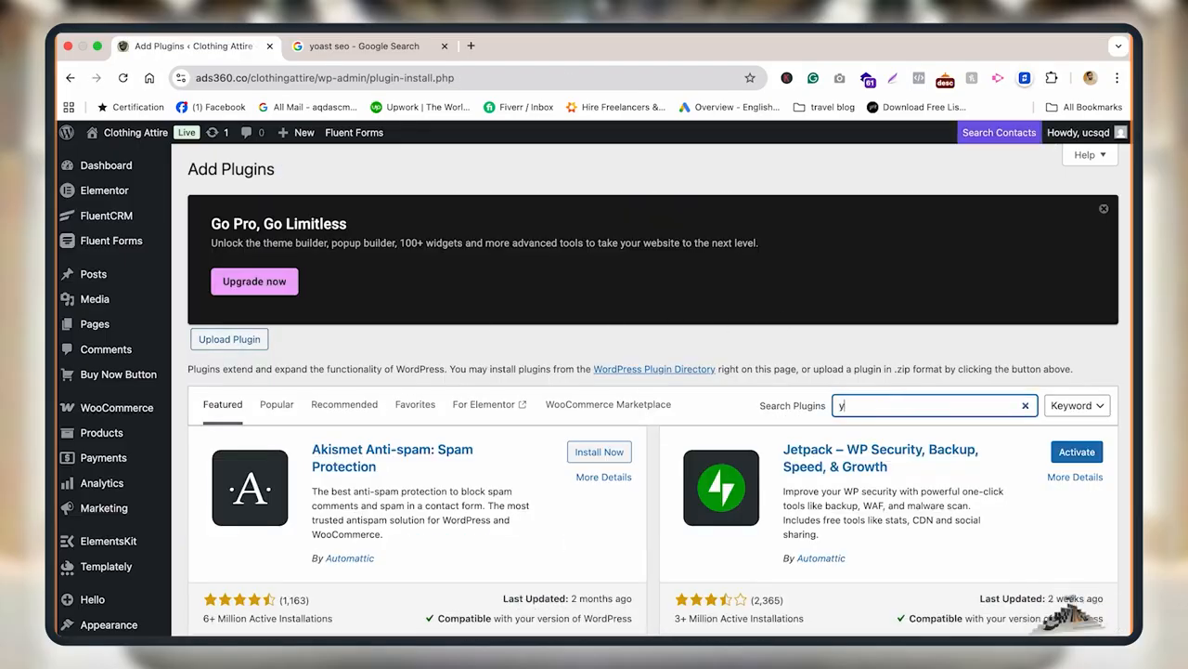
type("oast seo")
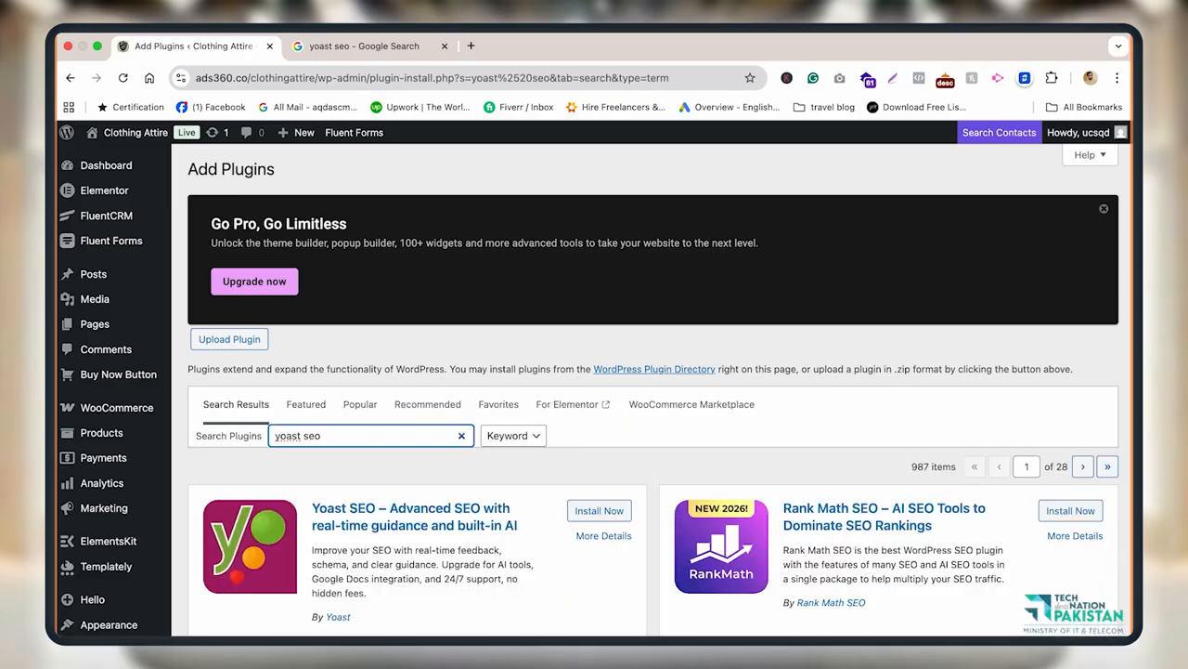
Step: Install and activate the Yoast SEO plugin, and start its first-time configuration
scroll(465, 507, "down", 3)
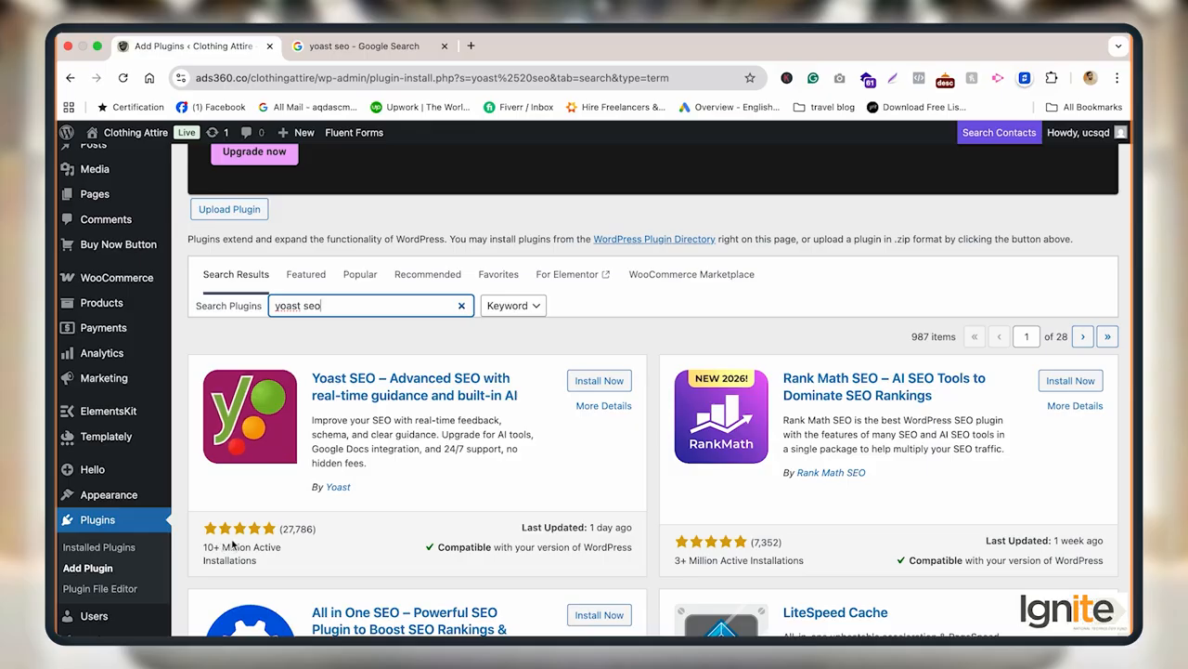
scroll(295, 546, "down", 1)
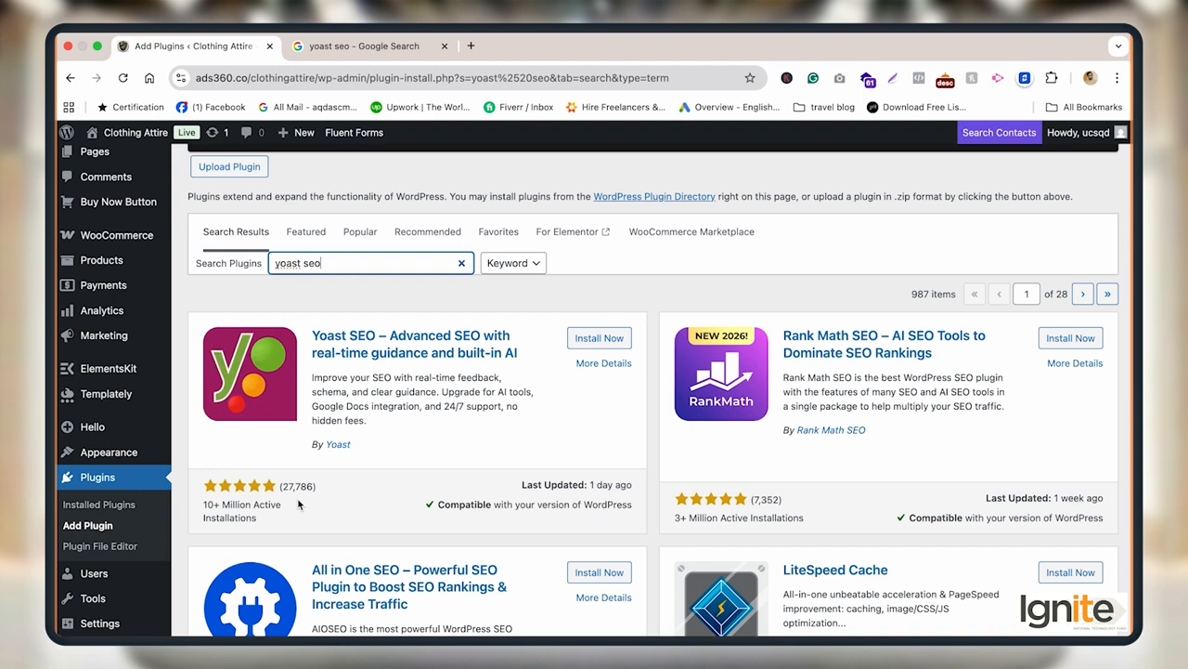
left_click(600, 339)
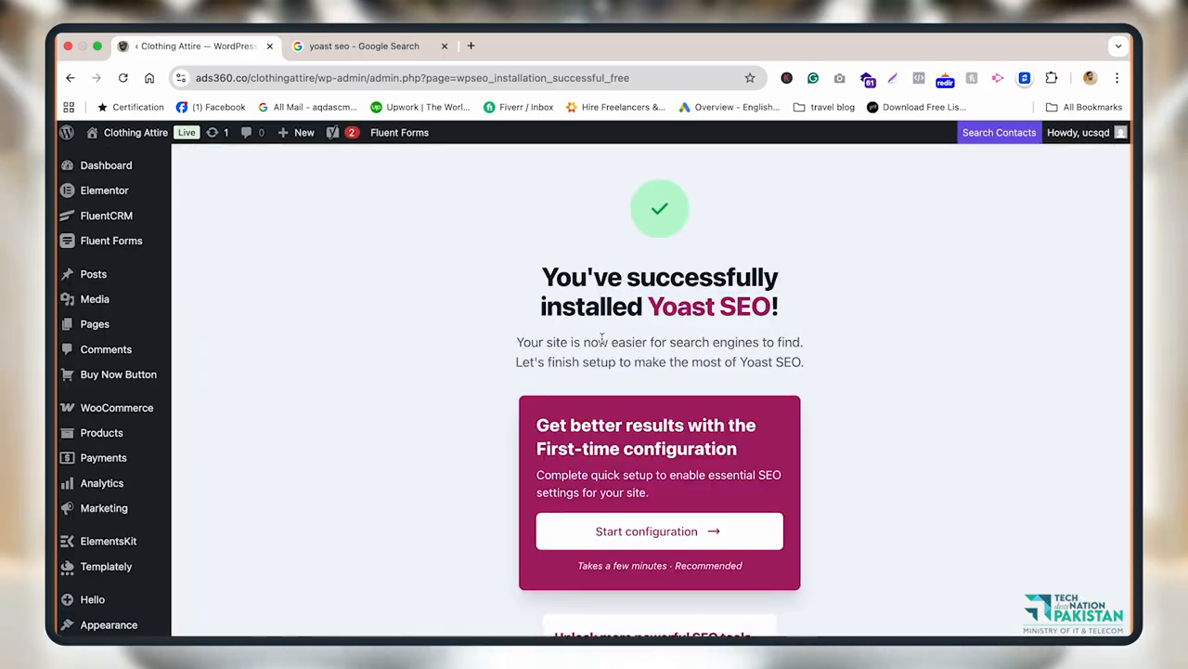
scroll(601, 342, "down", 3)
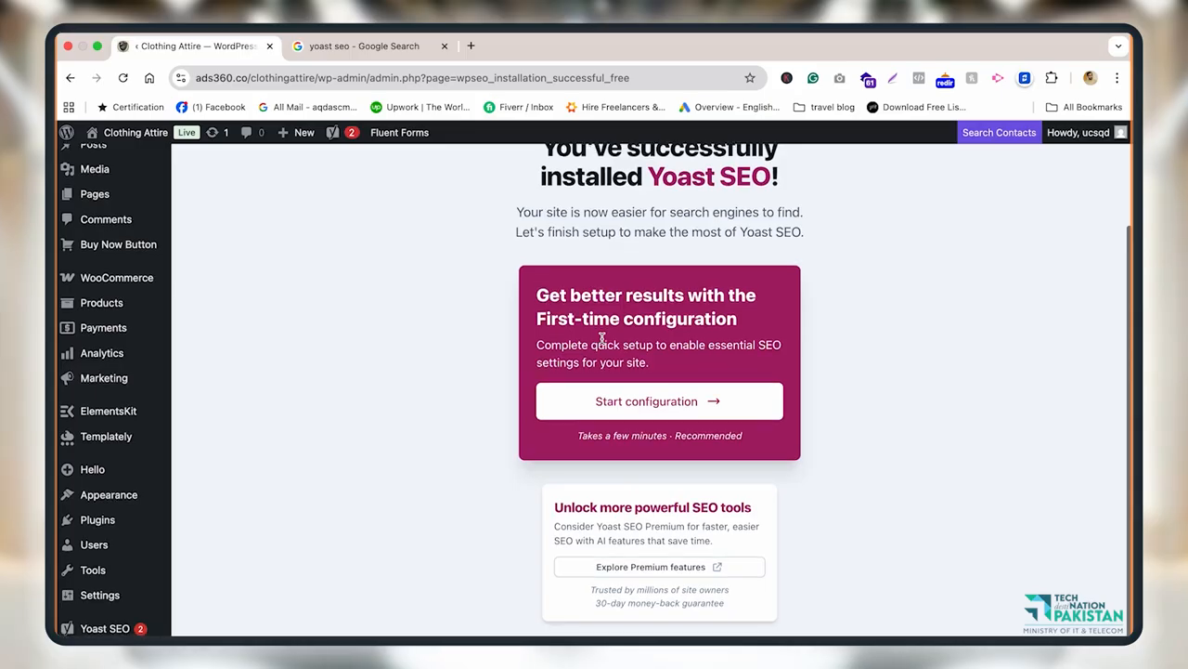
left_click(637, 408)
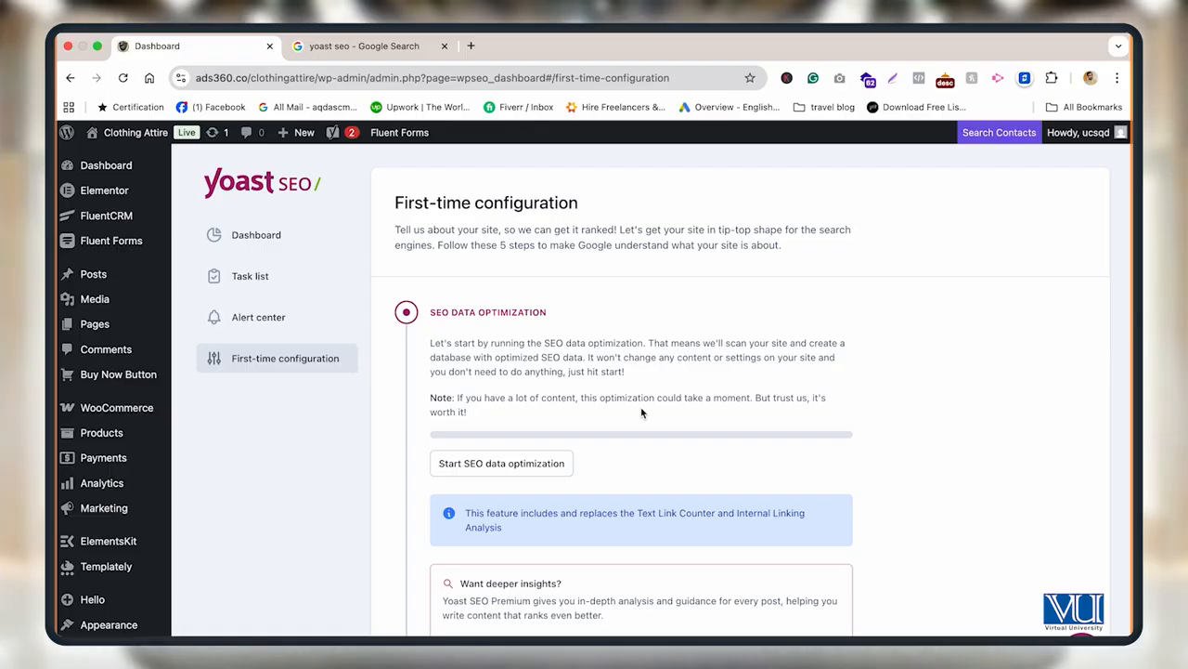
Step: Run the SEO data optimization and continue to the site representation stage
scroll(640, 412, "down", 5)
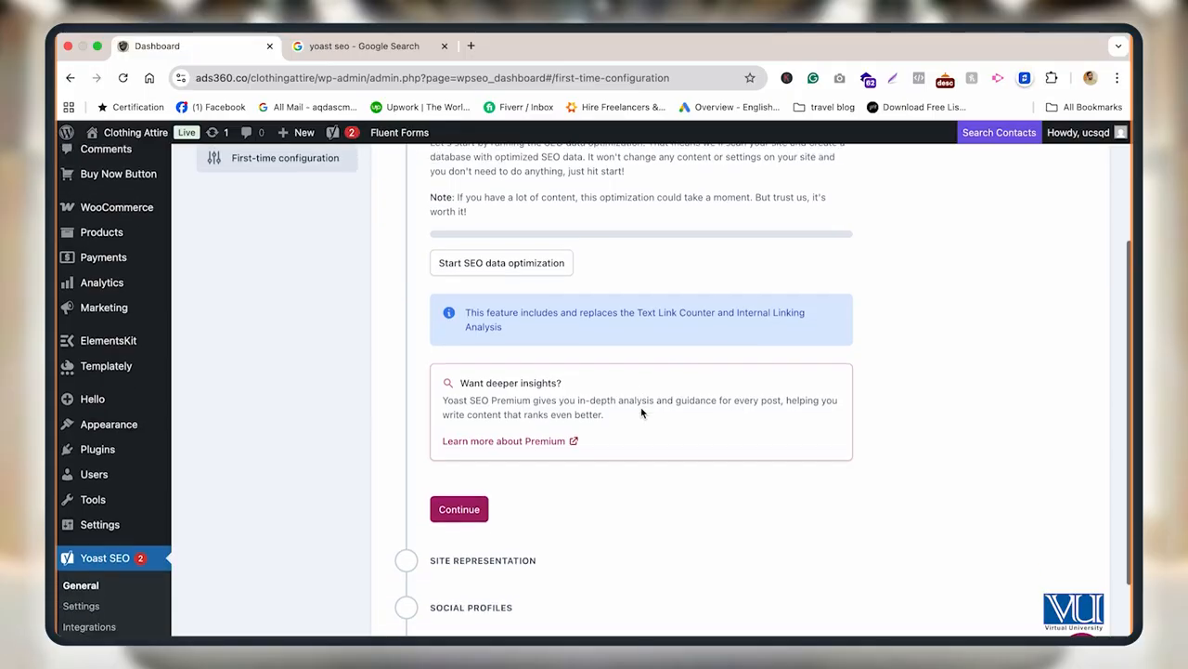
scroll(641, 412, "down", 5)
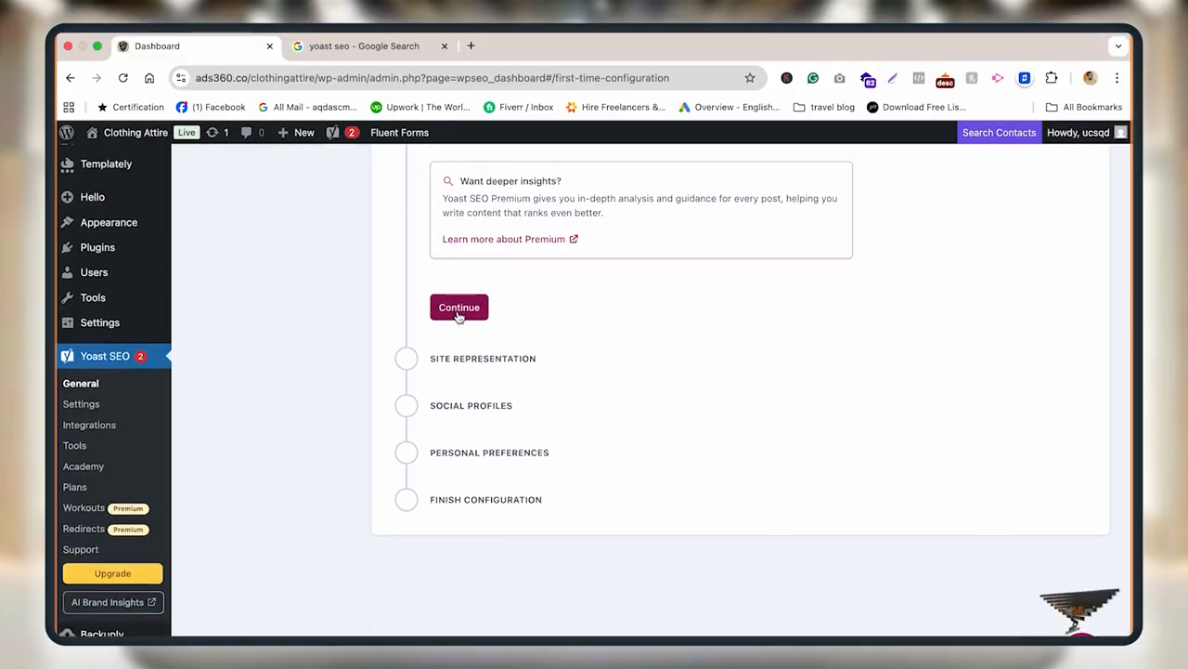
left_click(456, 310)
scroll(534, 317, "up", 5)
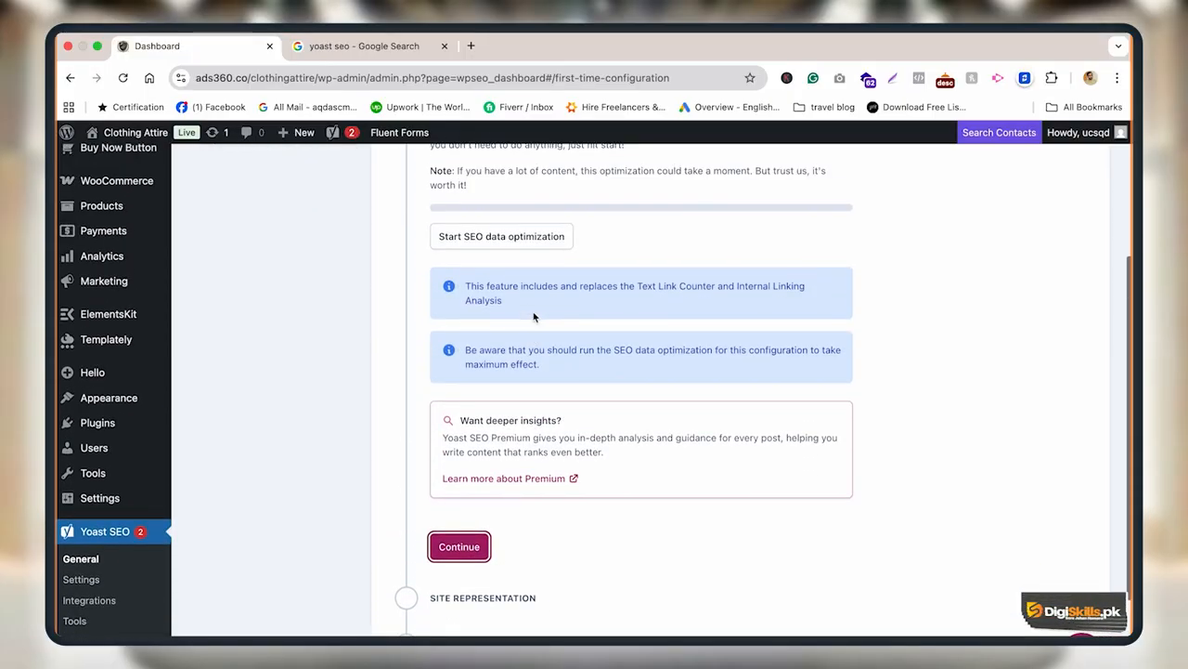
left_click(503, 268)
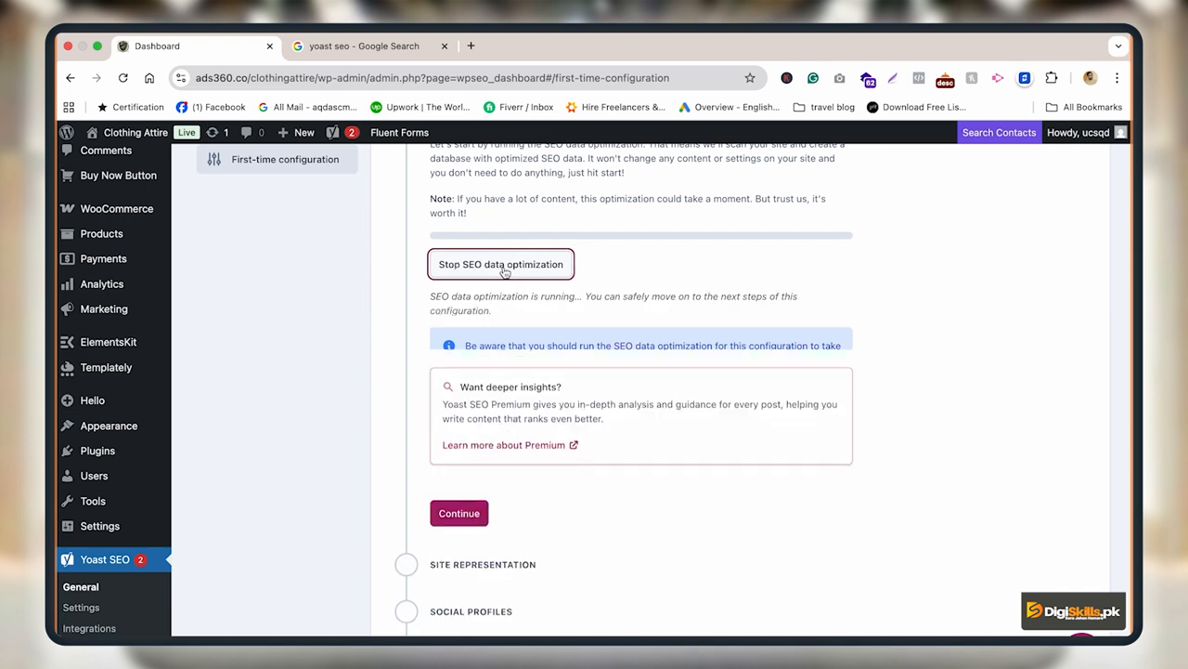
left_click(443, 501)
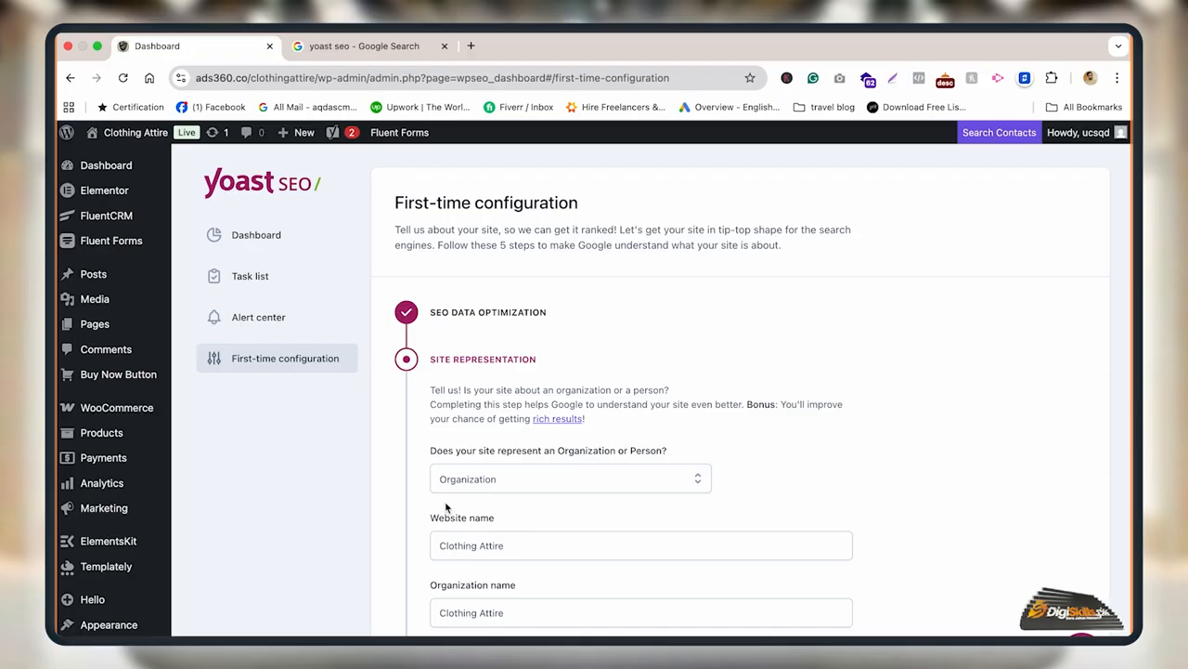
Step: Check the choices for what the site represents and keep Organization selected
scroll(447, 506, "down", 2)
scroll(445, 502, "down", 2)
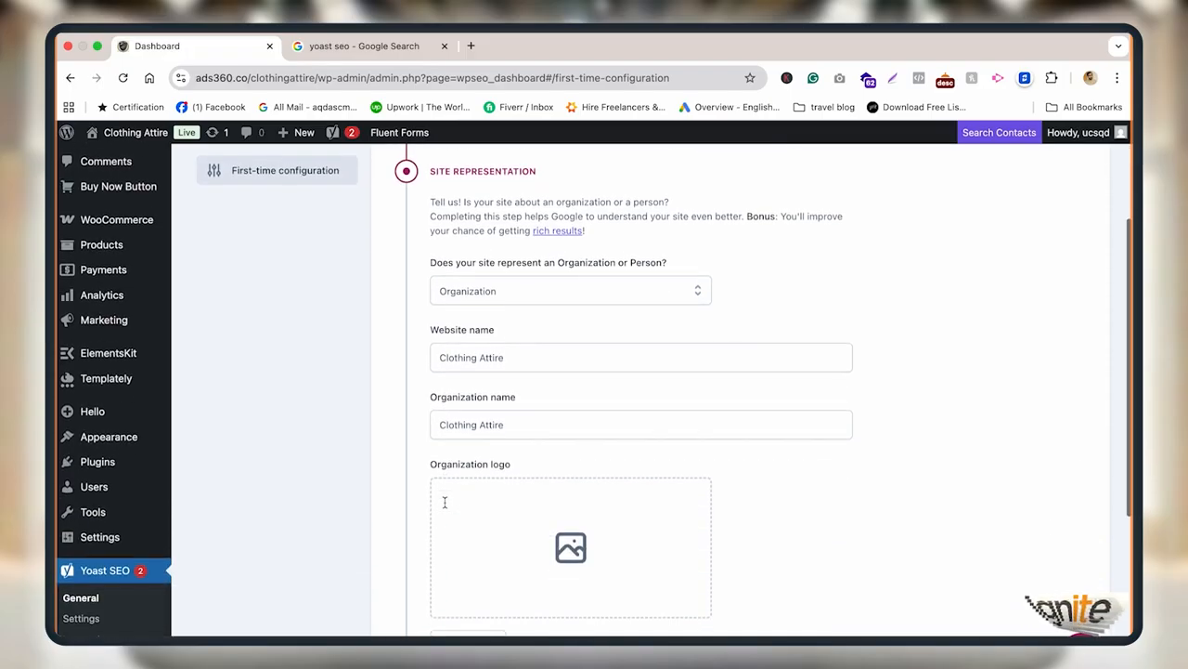
left_click(514, 296)
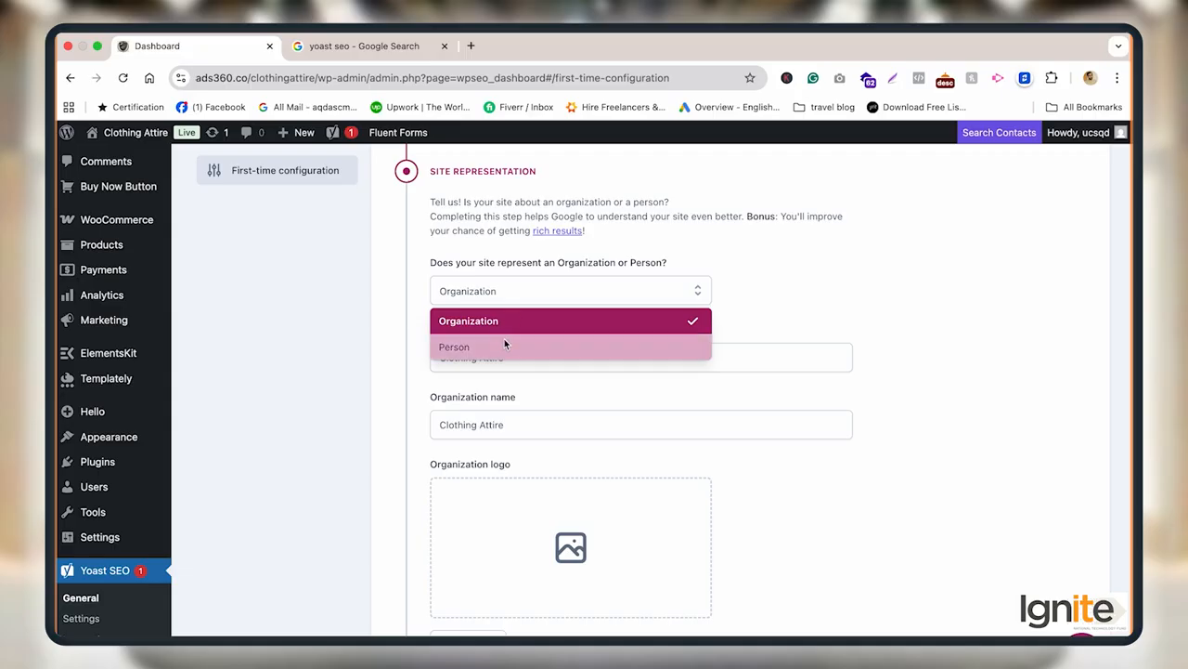
left_click(373, 318)
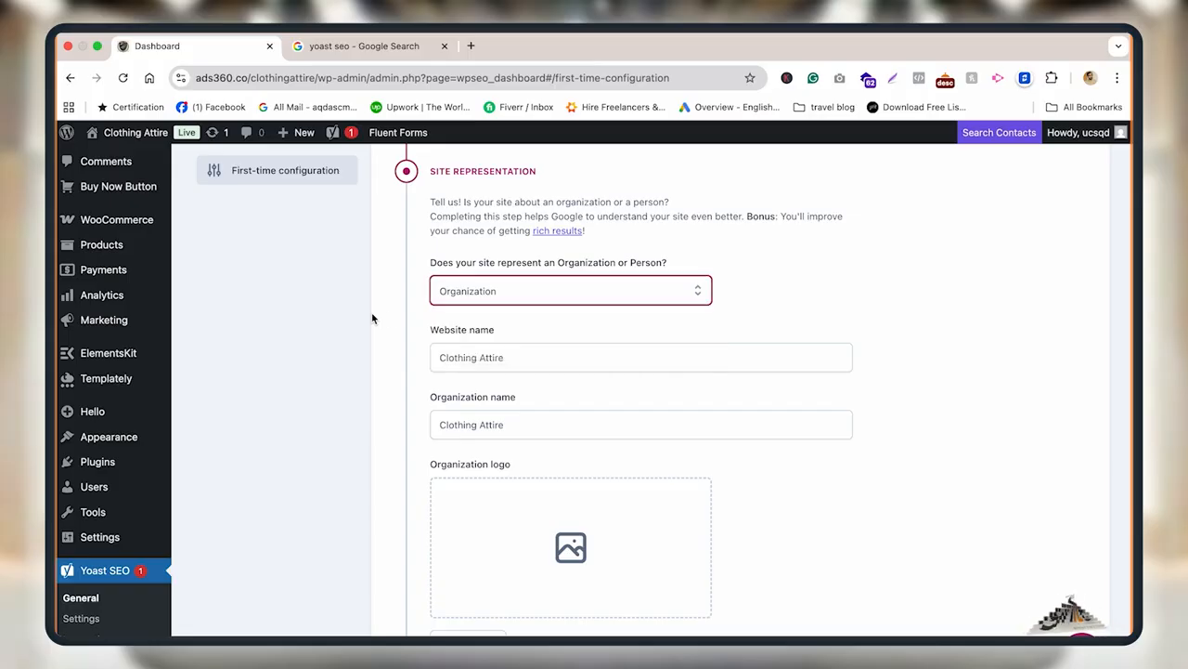
Step: Set Clothing-attire.png from the media library as the organization logo and save the site representation
scroll(505, 359, "down", 5)
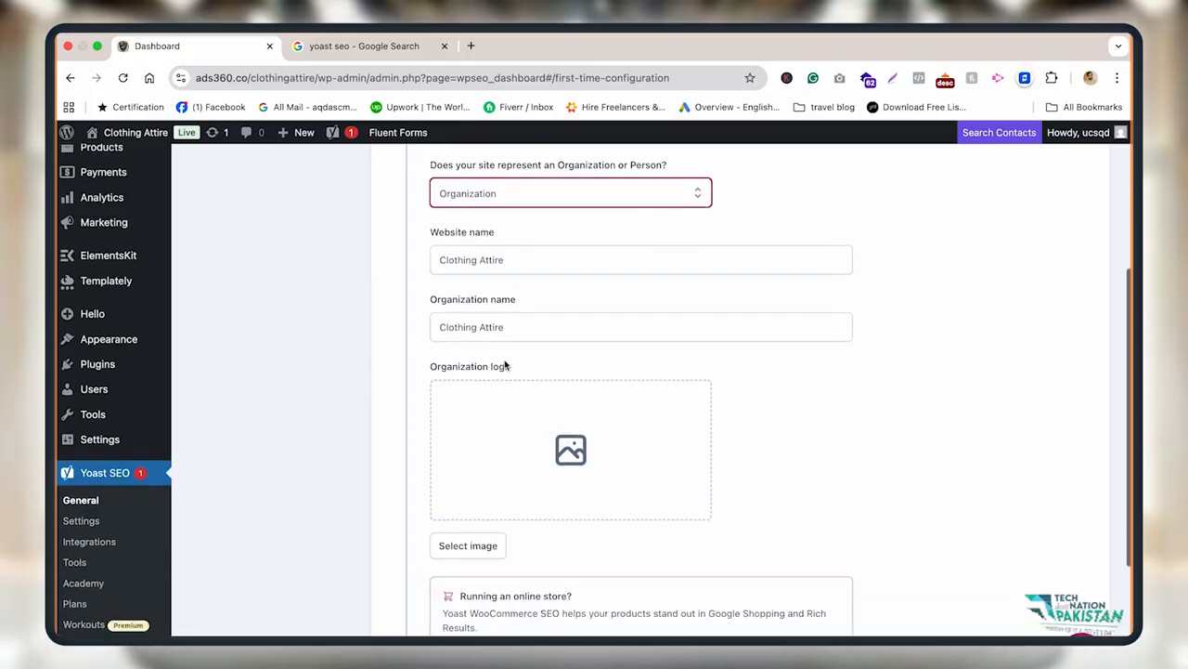
scroll(505, 365, "down", 3)
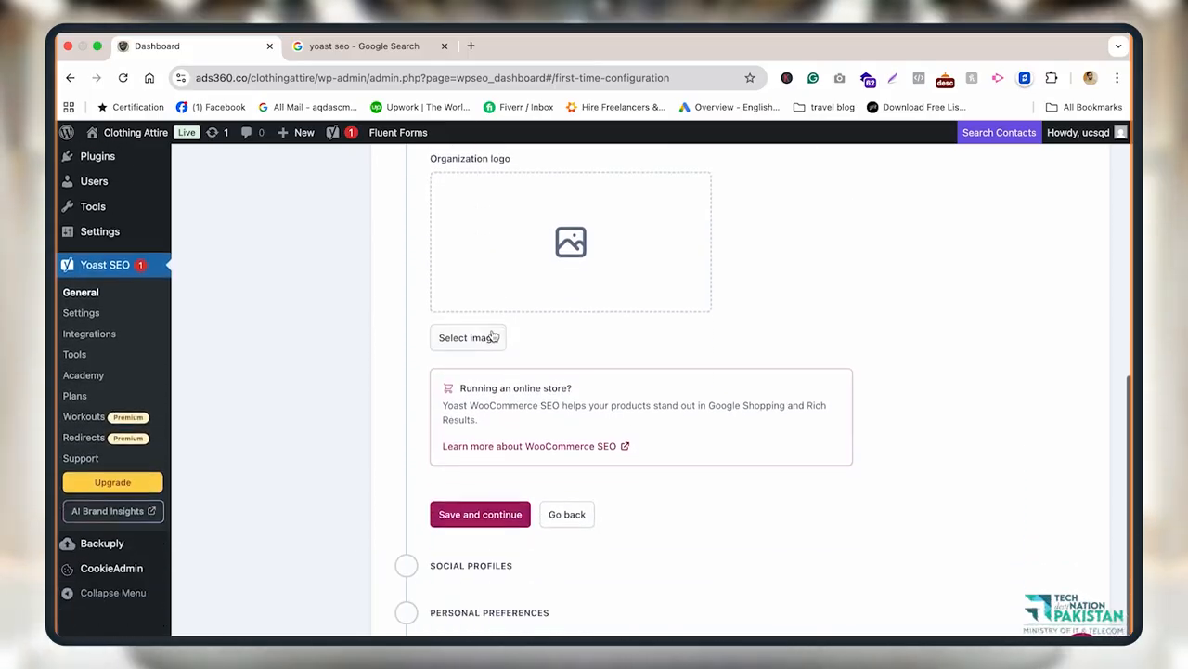
left_click(468, 338)
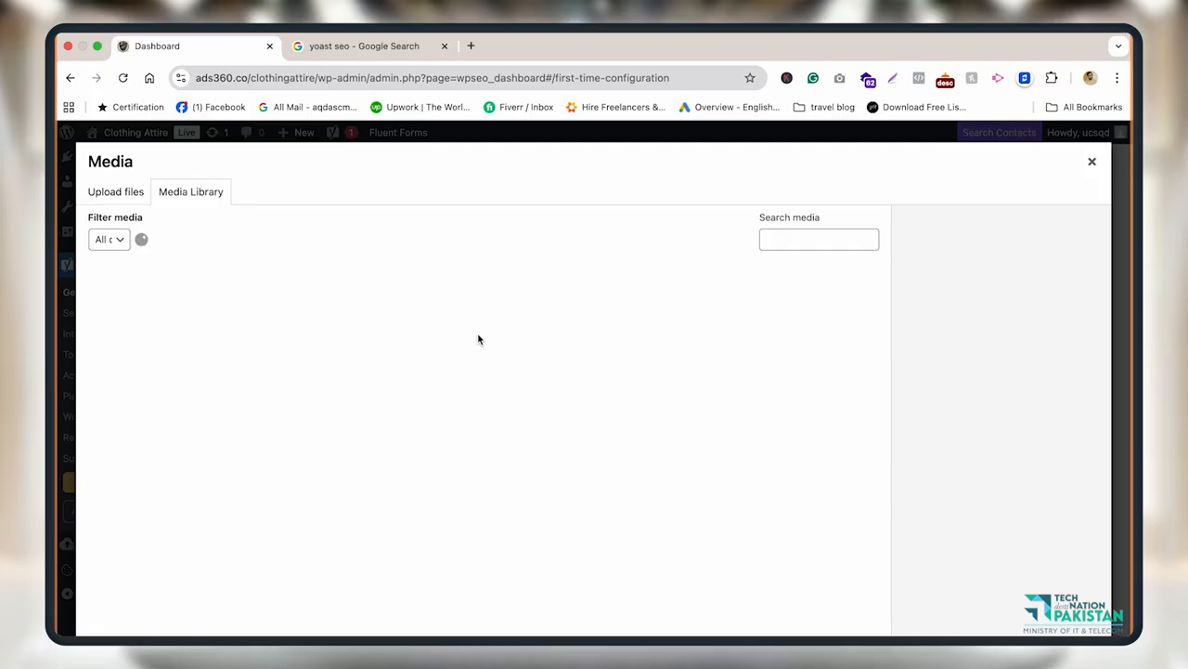
scroll(557, 437, "down", 5)
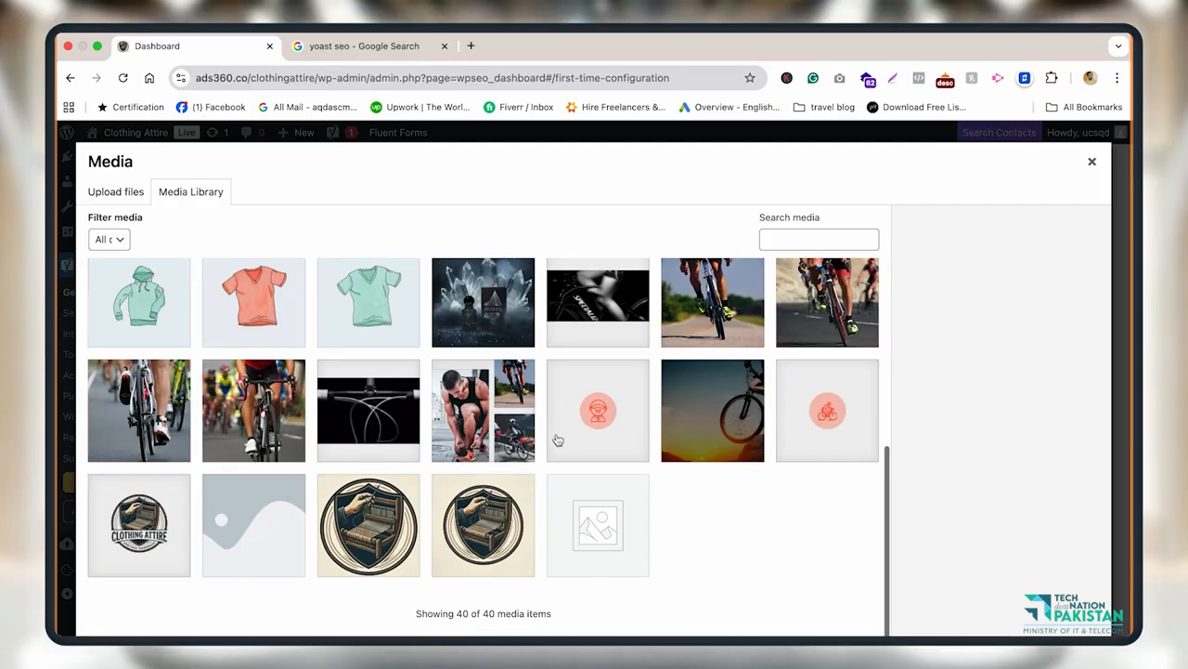
left_click(139, 525)
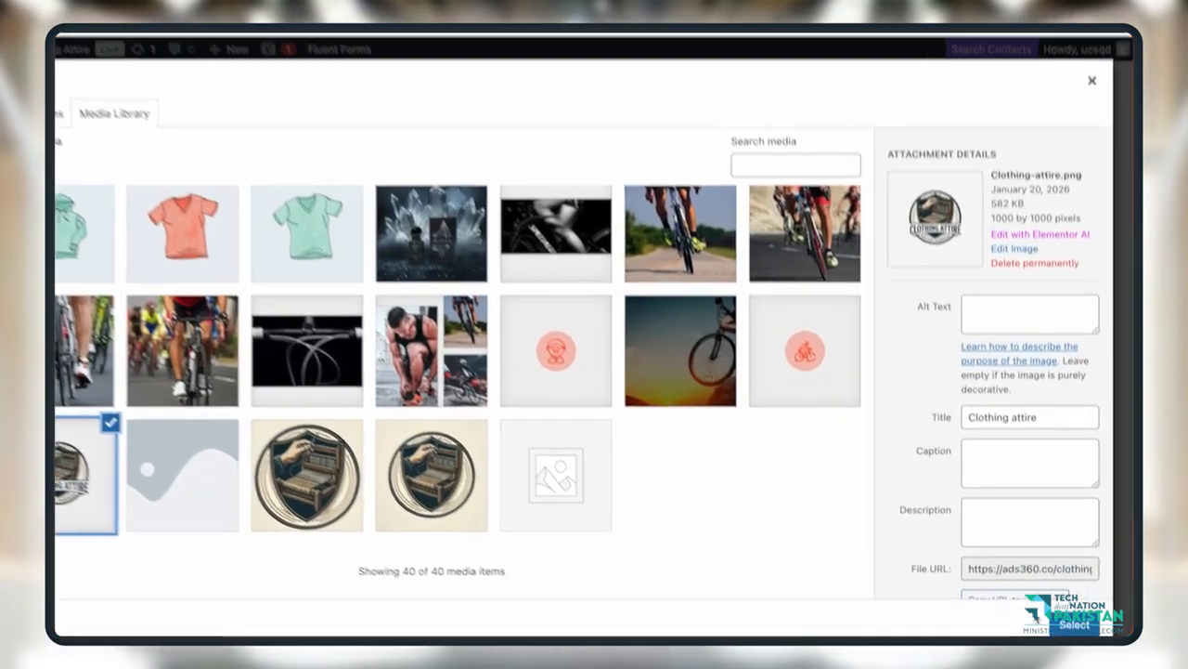
left_click(1082, 625)
scroll(578, 416, "down", 2)
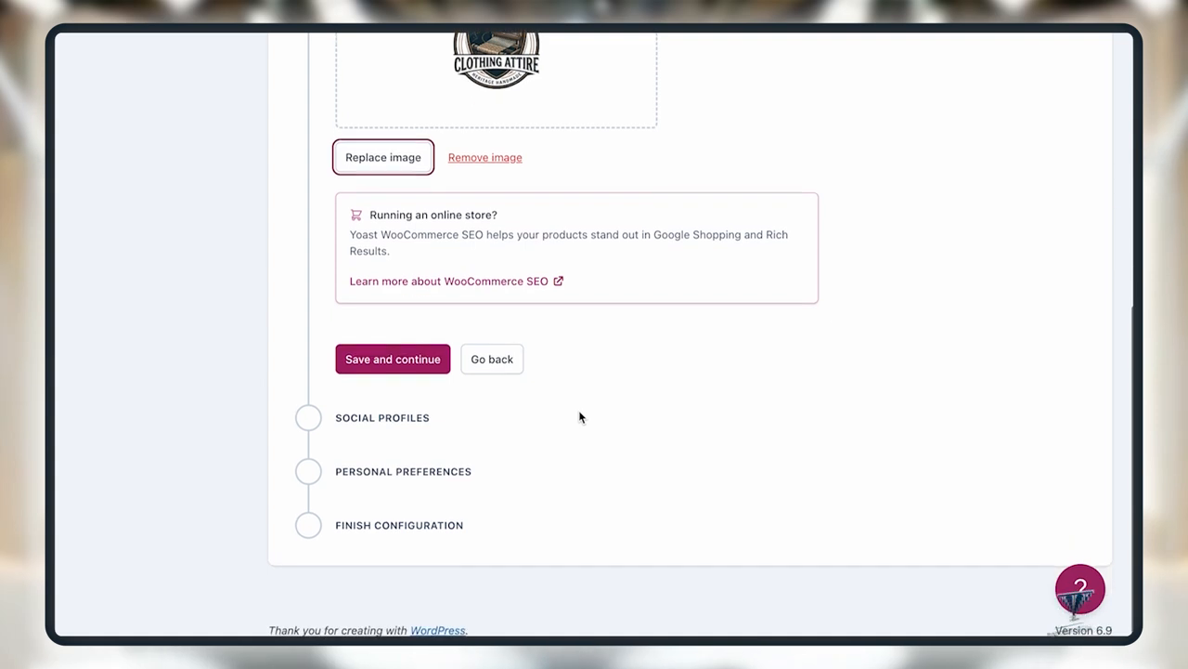
left_click(380, 367)
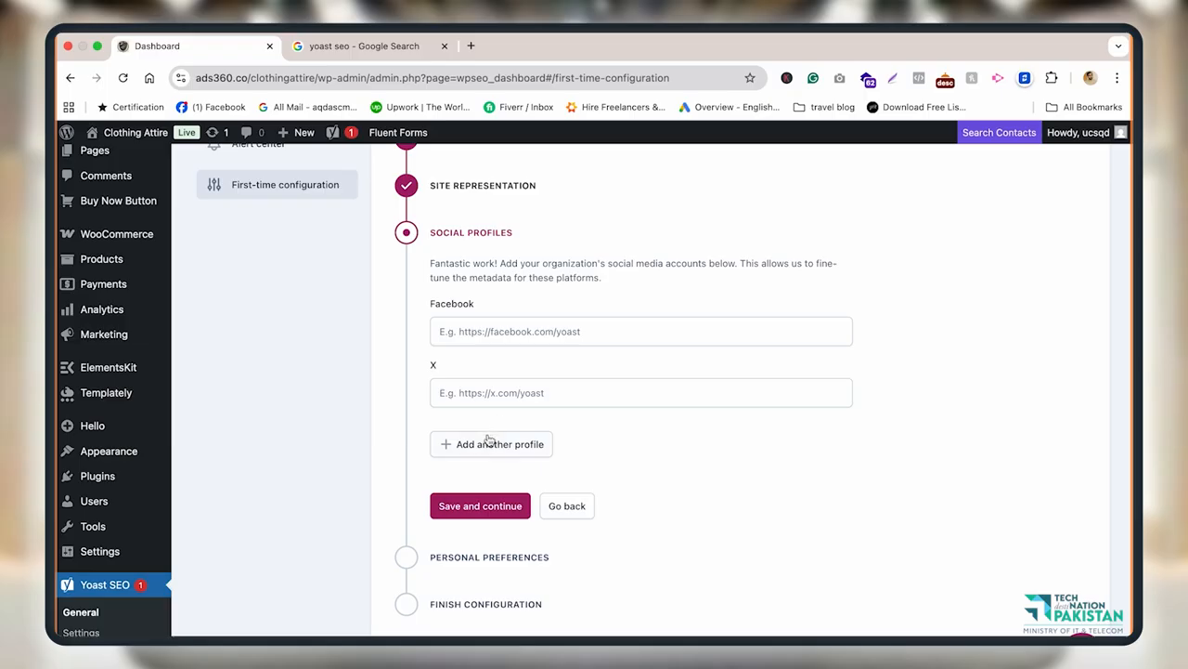
Step: Save the social profiles with empty fields, and save the personal preferences with site data sharing declined and no newsletter subscription
scroll(489, 441, "down", 1)
scroll(483, 455, "down", 1)
left_click(475, 464)
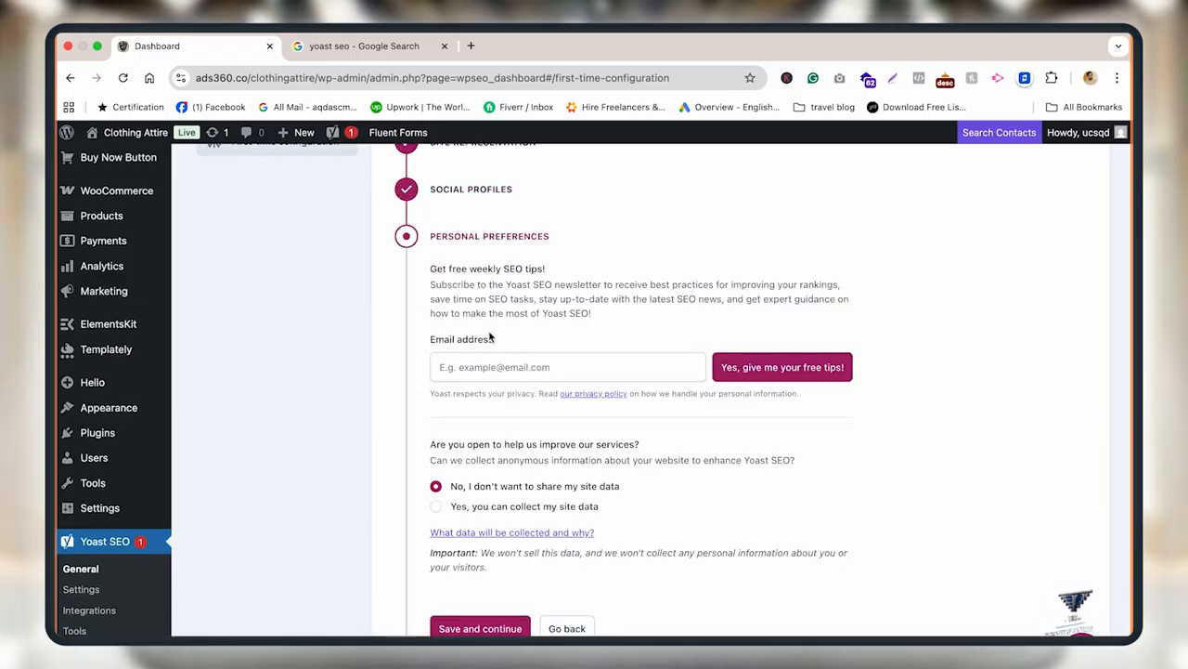
scroll(490, 338, "down", 2)
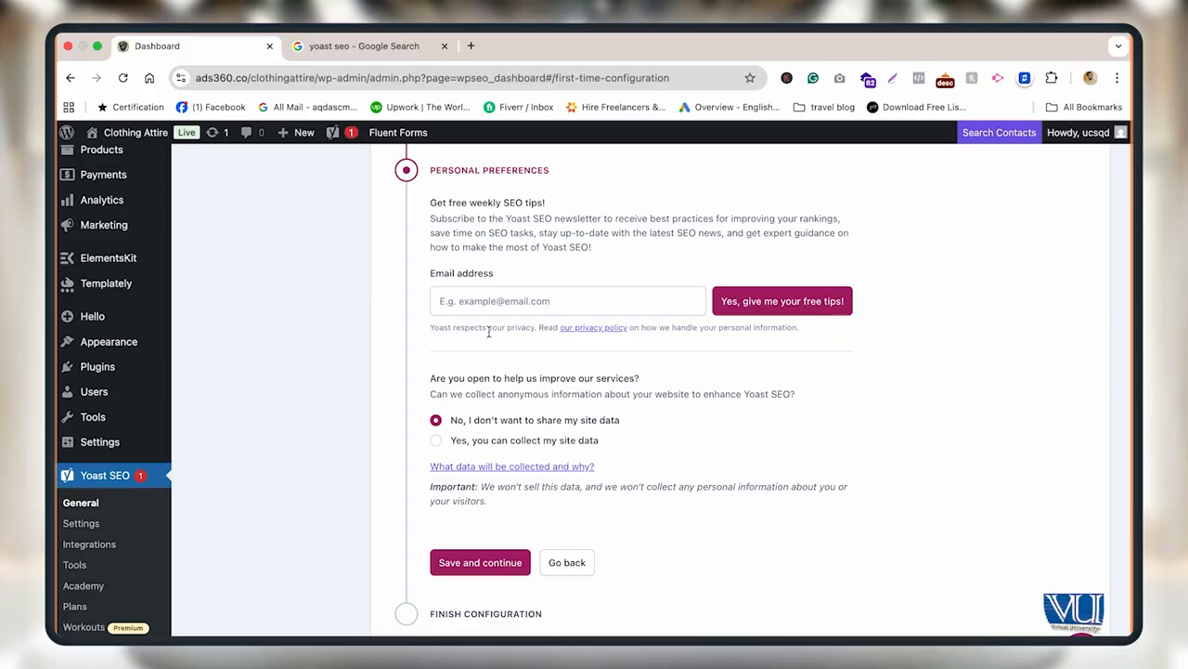
left_click(482, 560)
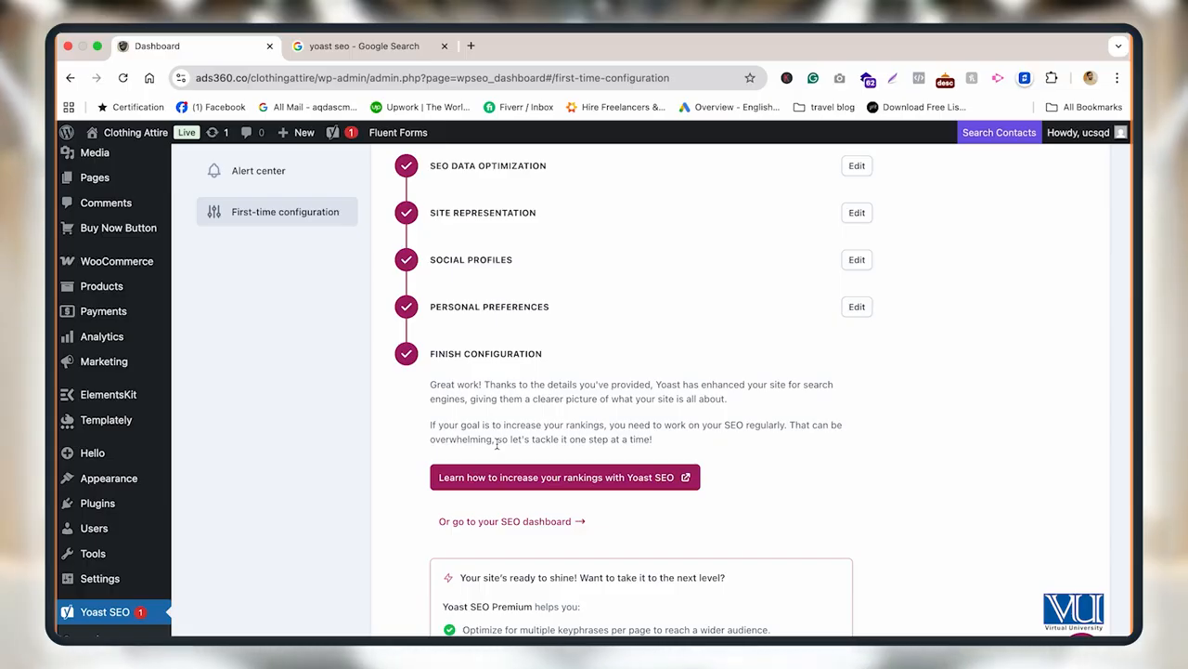
Step: Go to the SEO dashboard from the finished configuration, and dismiss the AI brand insights and task list pop-ups
scroll(496, 444, "down", 5)
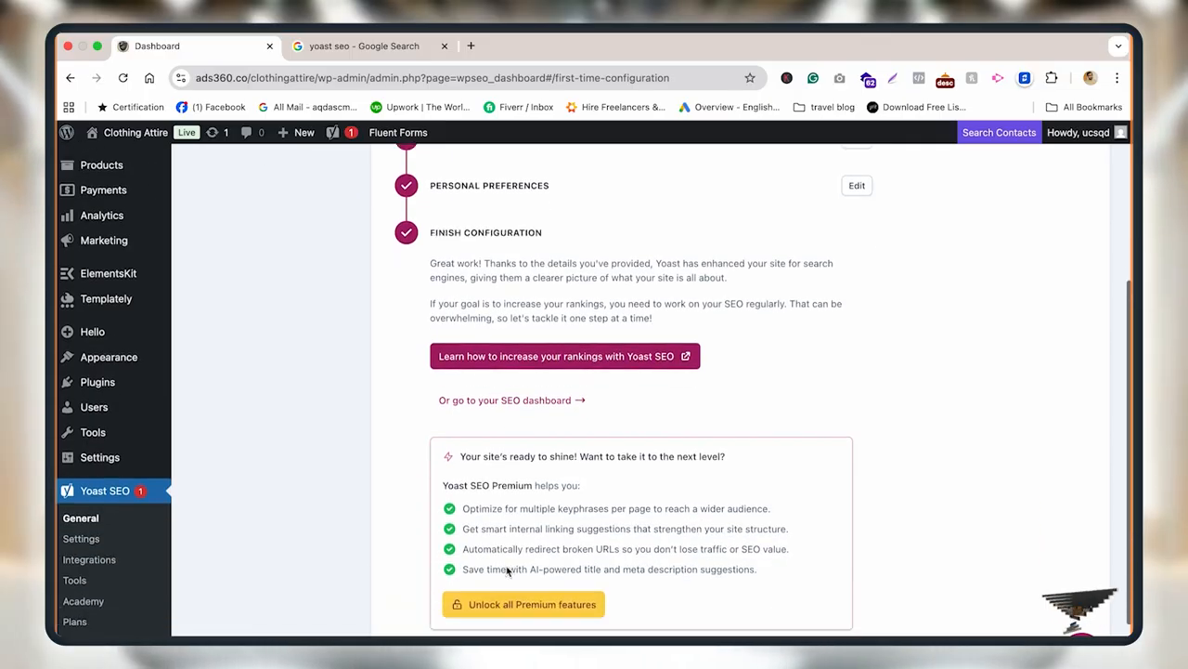
left_click(516, 269)
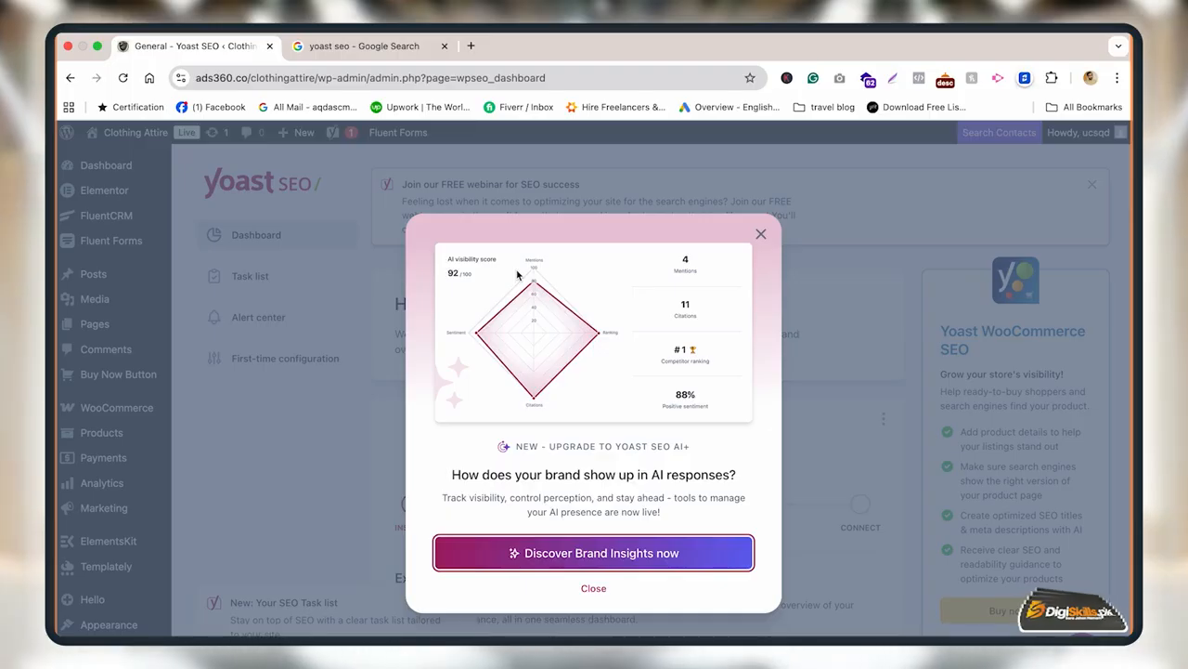
left_click(761, 233)
scroll(427, 302, "down", 2)
scroll(430, 306, "up", 2)
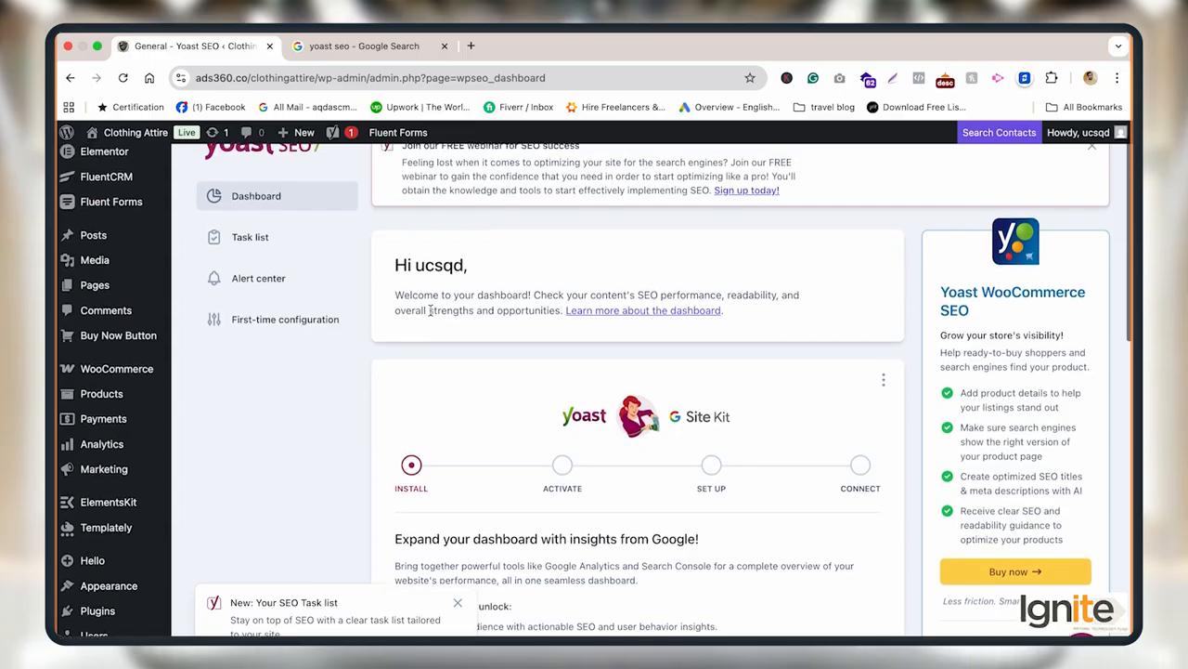
left_click(458, 604)
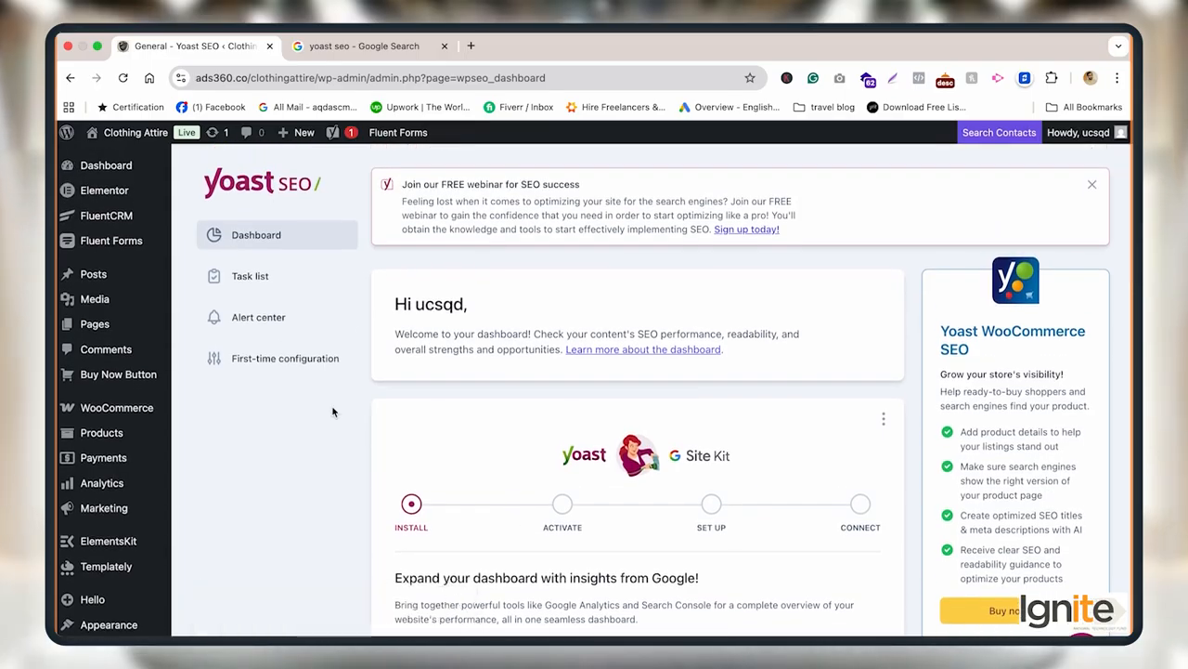
Step: Open the Yoast task list, enable llms.txt through the "Create an llms.txt file" task, and close the task's details
left_click(275, 283)
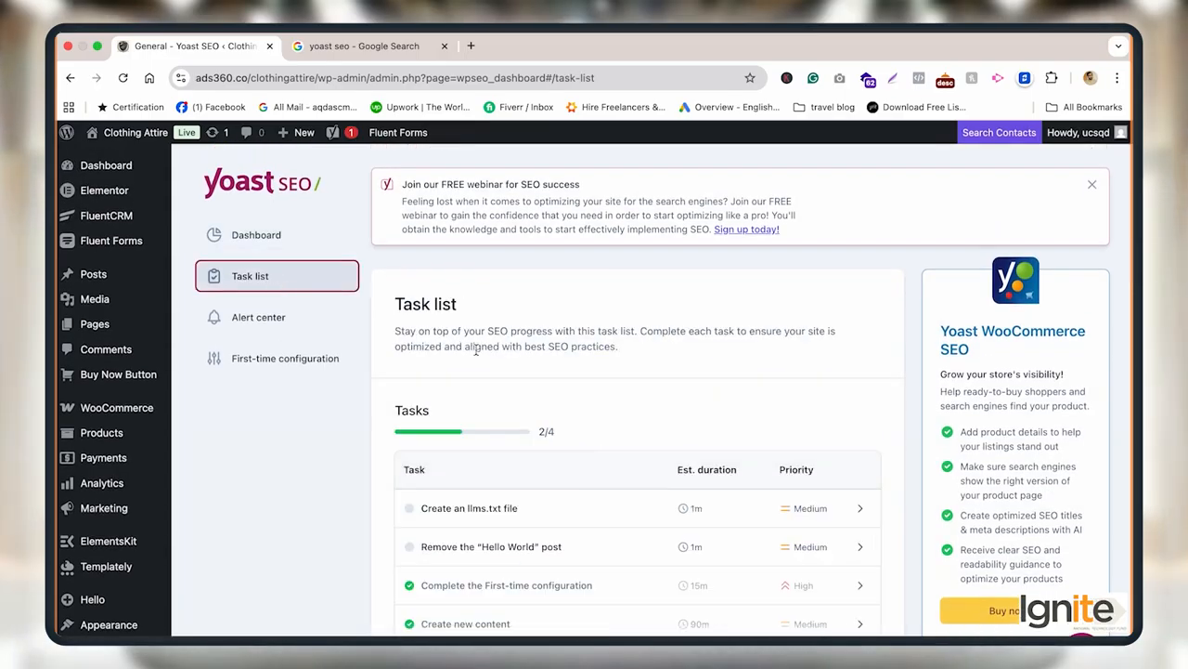
scroll(476, 351, "down", 5)
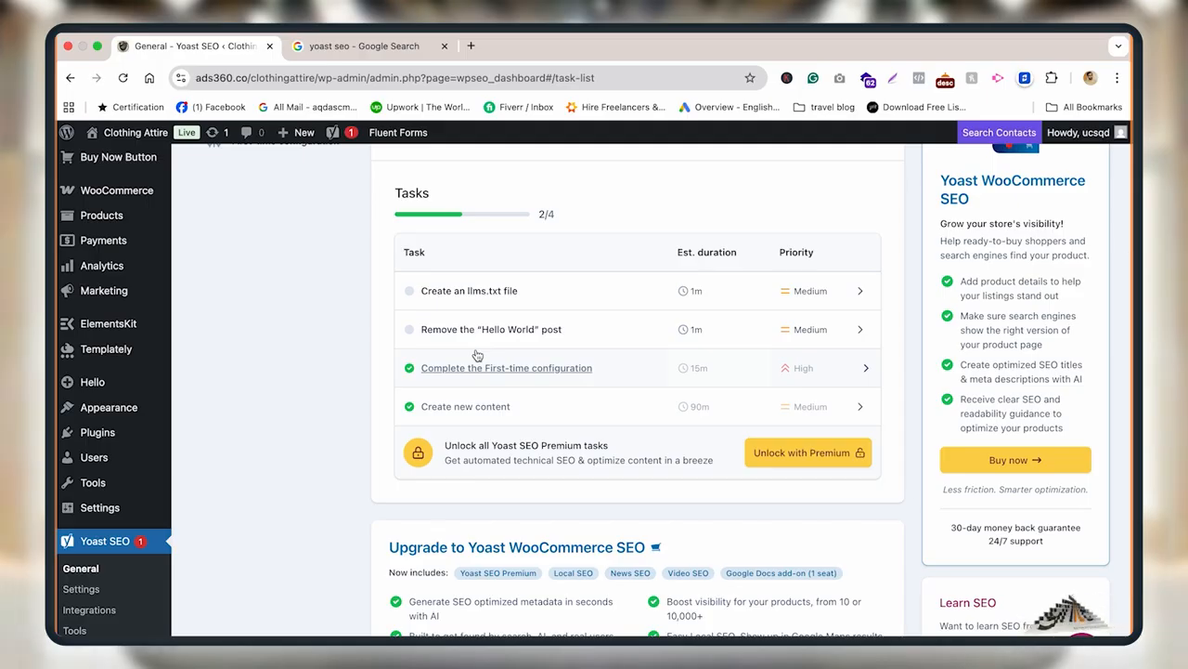
left_click(475, 300)
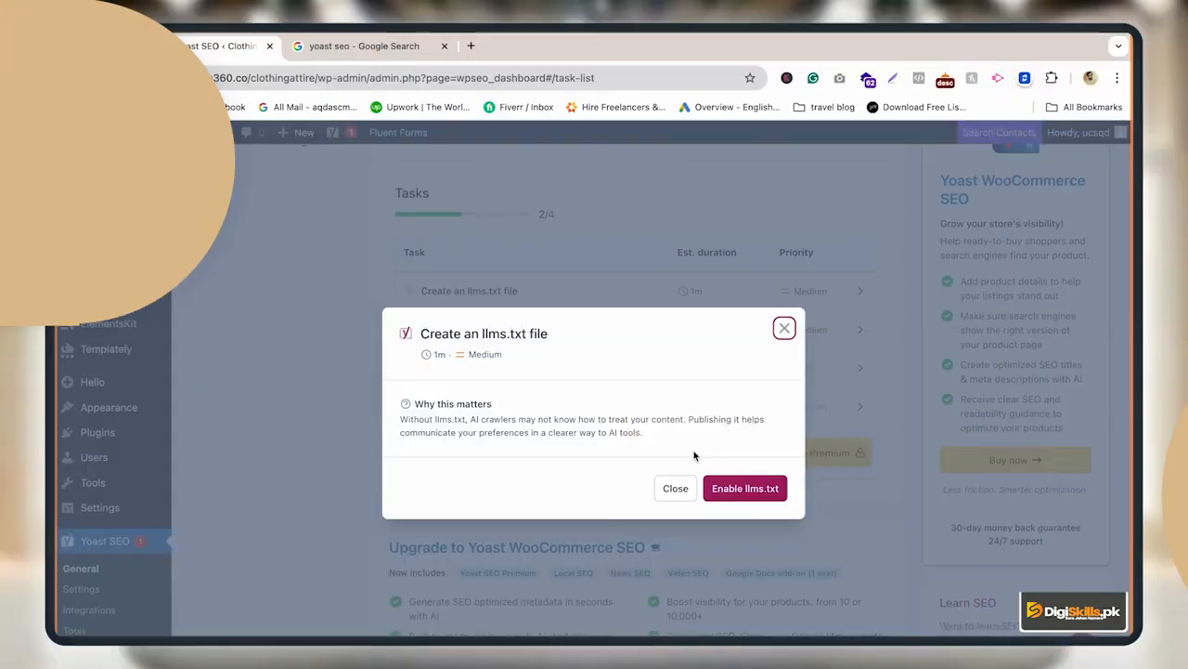
left_click(759, 487)
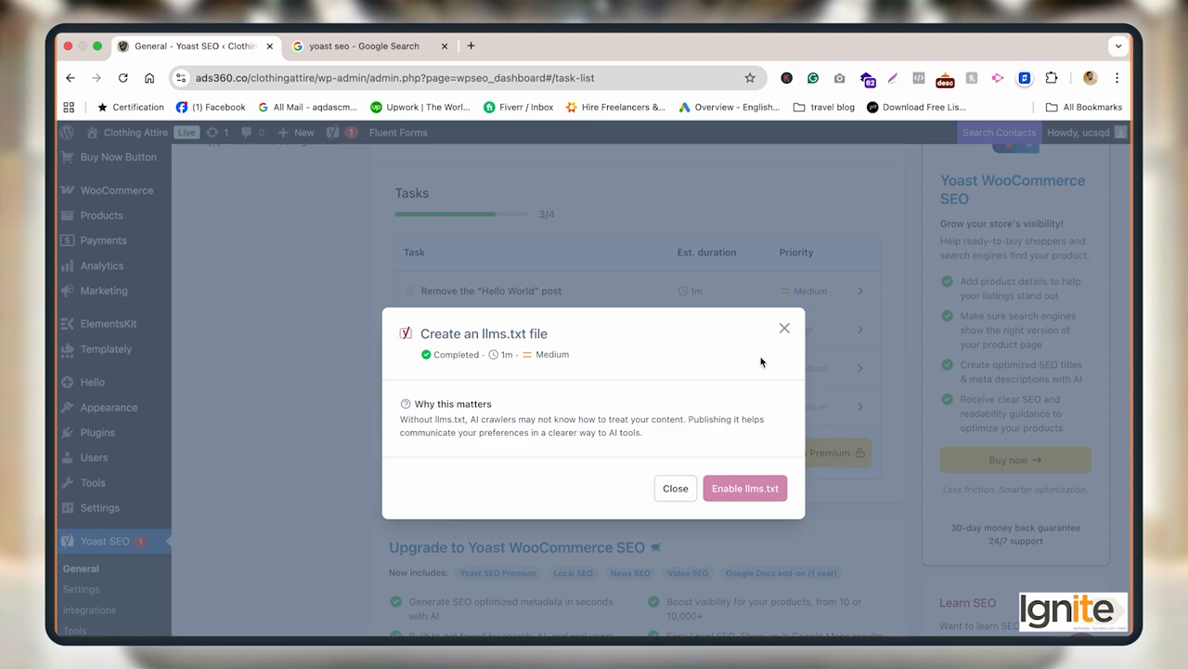
left_click(661, 500)
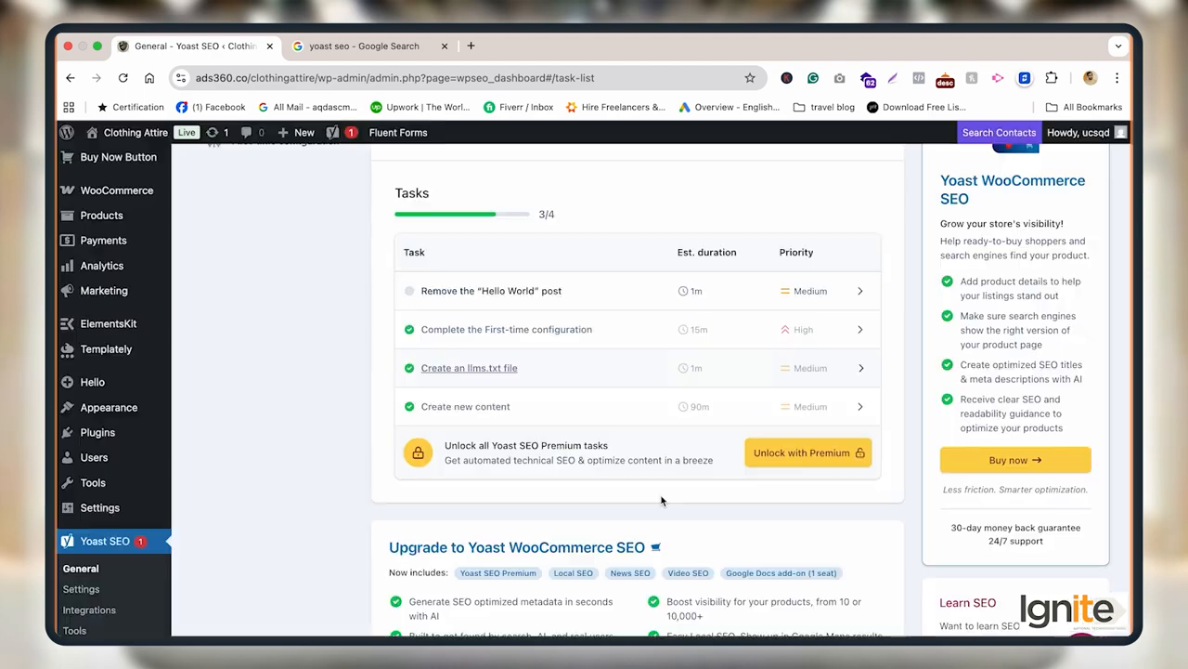
Step: Start a new WooCommerce product and bring up the Yoast SEO section with the focus keyphrase below its description
scroll(545, 403, "down", 1)
scroll(545, 403, "up", 3)
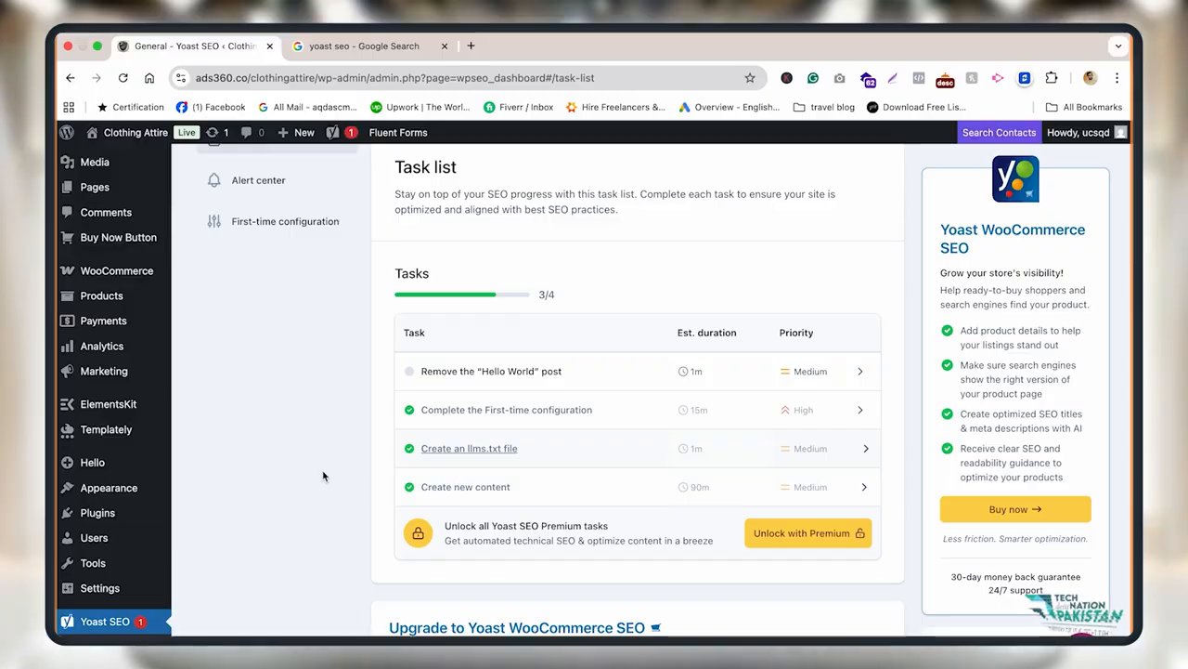
scroll(316, 469, "up", 3)
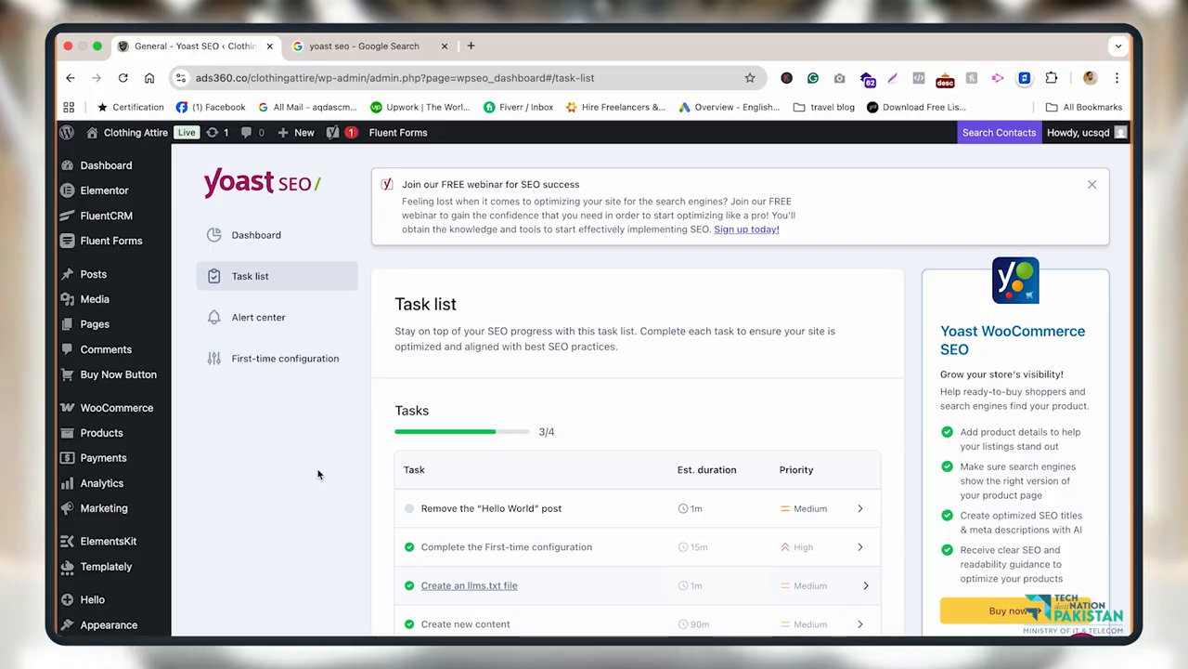
mouse_move(138, 317)
scroll(138, 318, "up", 1)
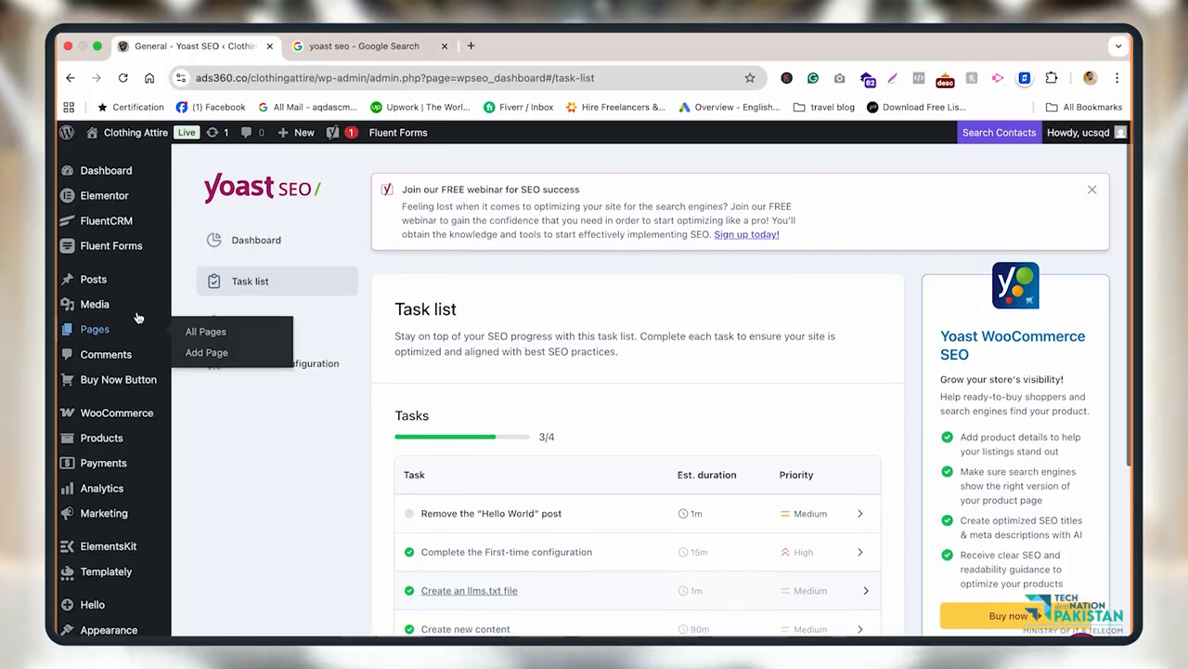
mouse_move(104, 434)
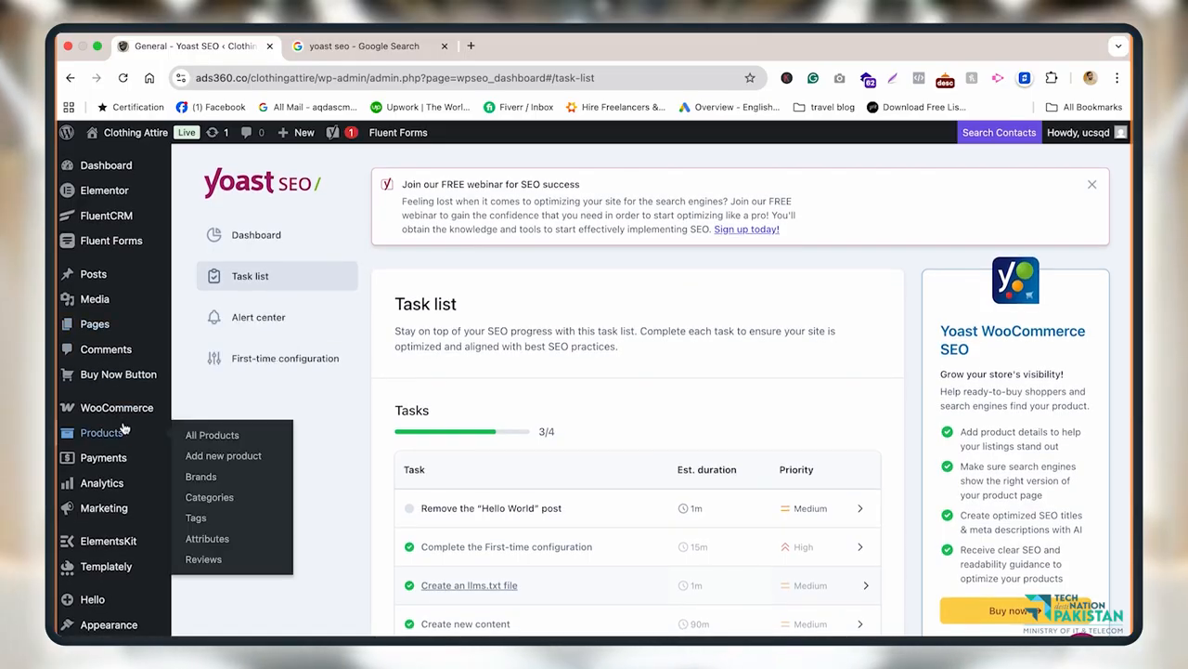
left_click(217, 456)
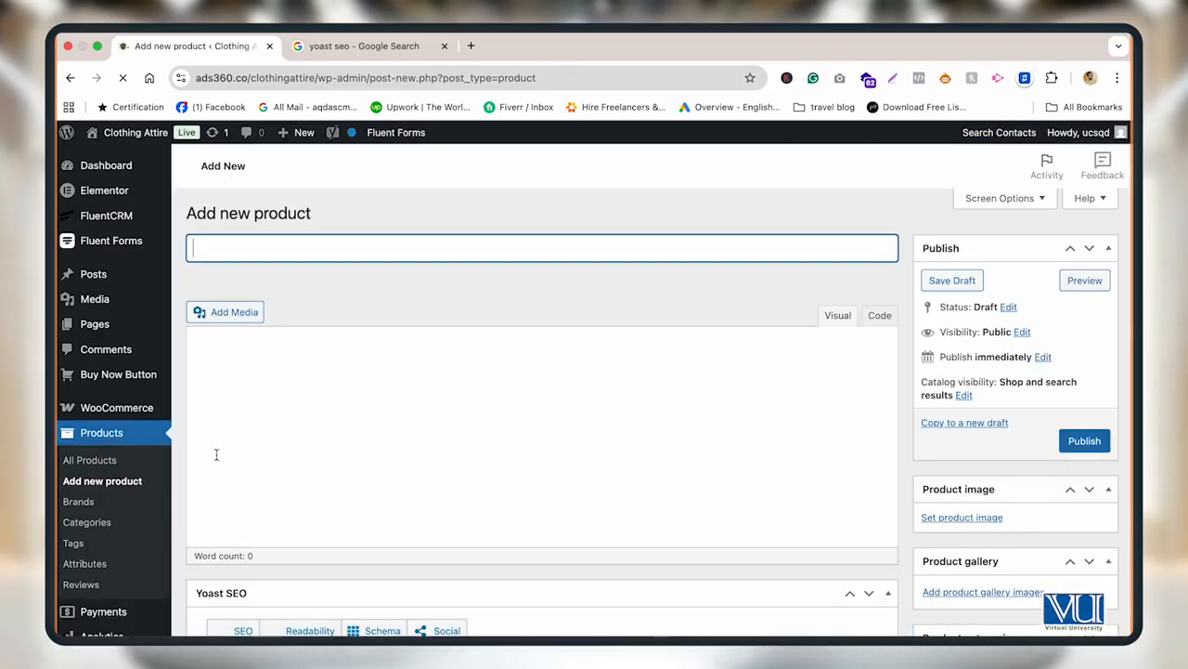
scroll(216, 454, "down", 5)
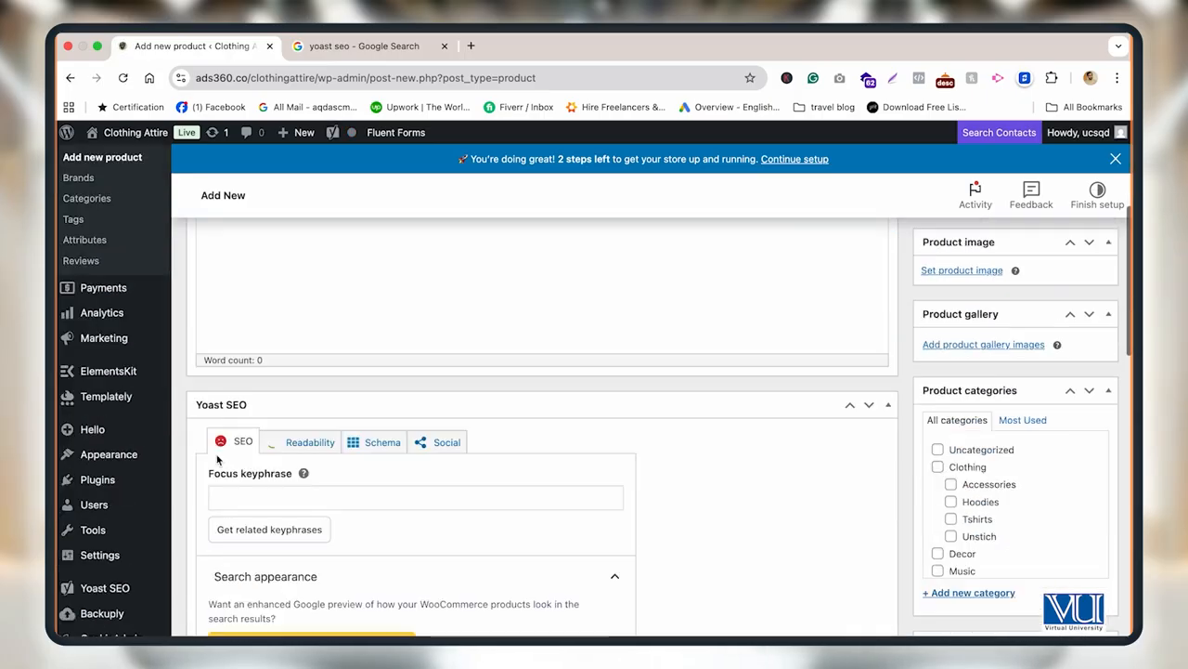
scroll(216, 454, "up", 3)
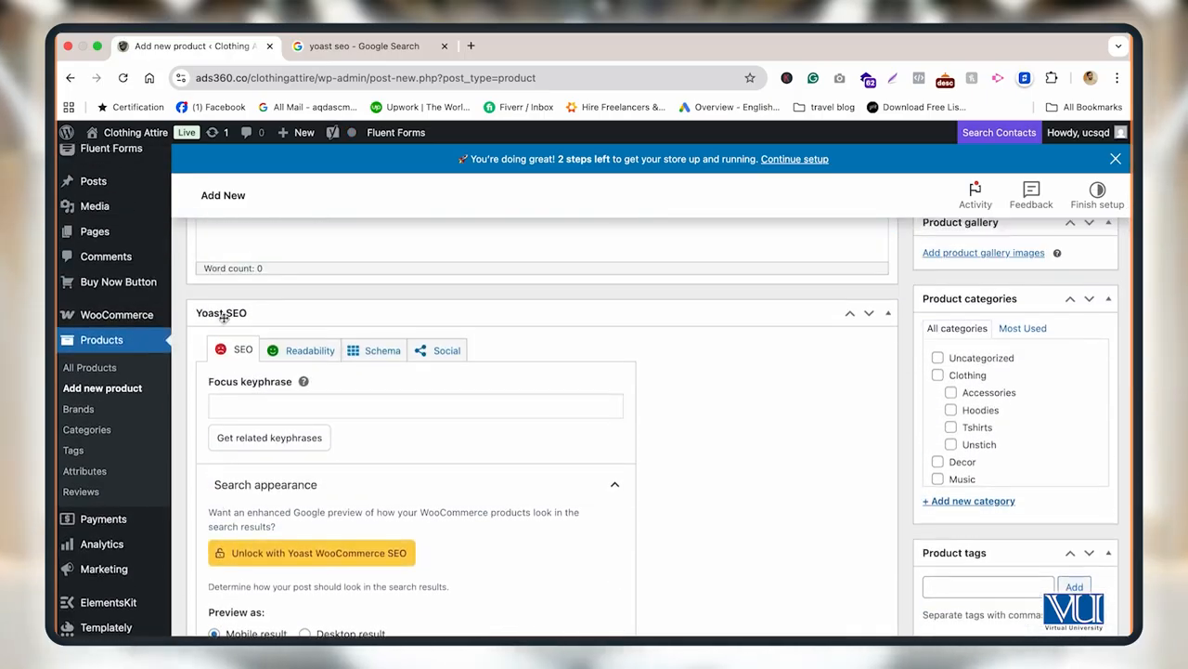